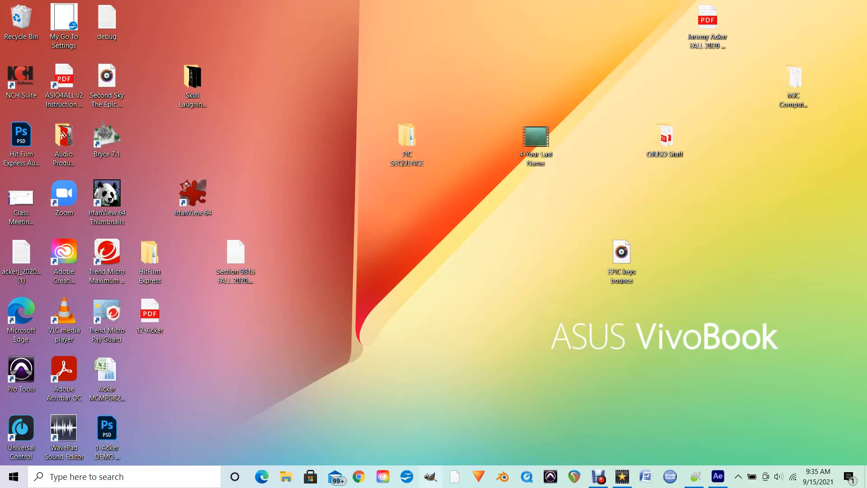
In GIMP, create a new 720 × 540 px image and fill its background with black.
left_click(430, 476)
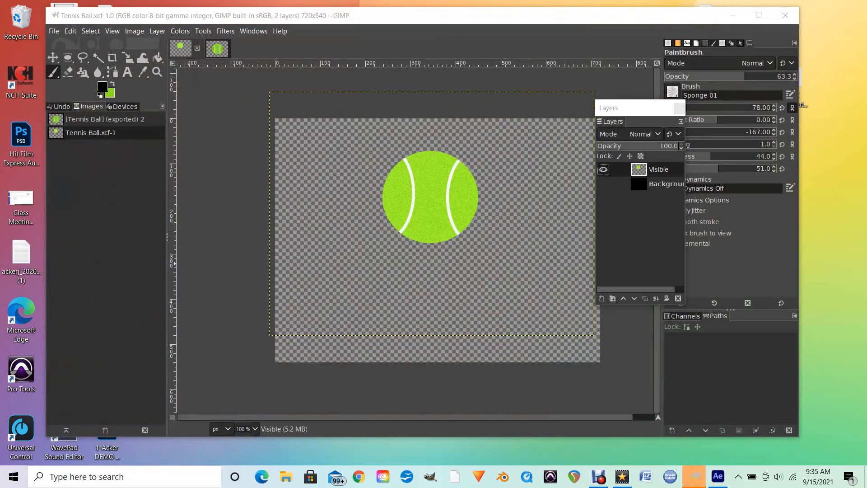
left_click(54, 32)
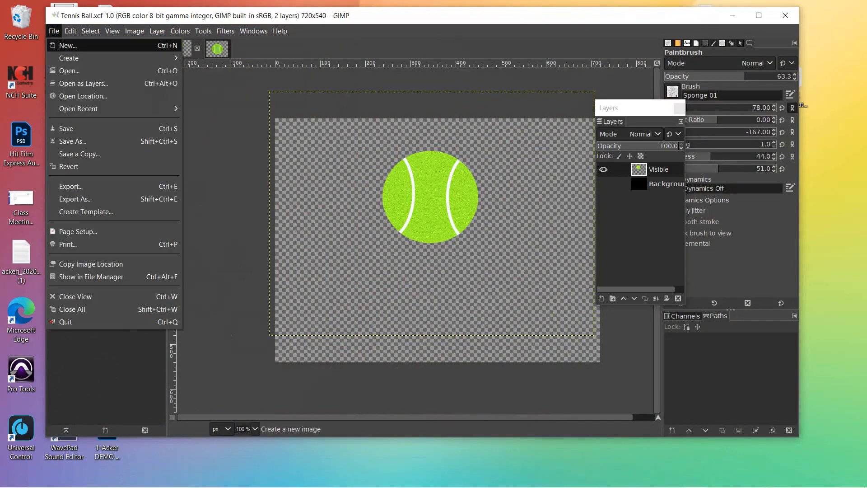
key("Return")
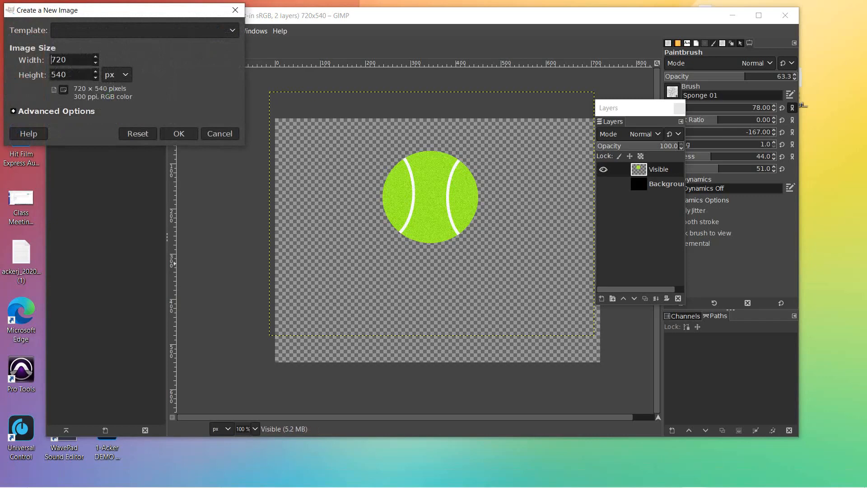
left_click(179, 134)
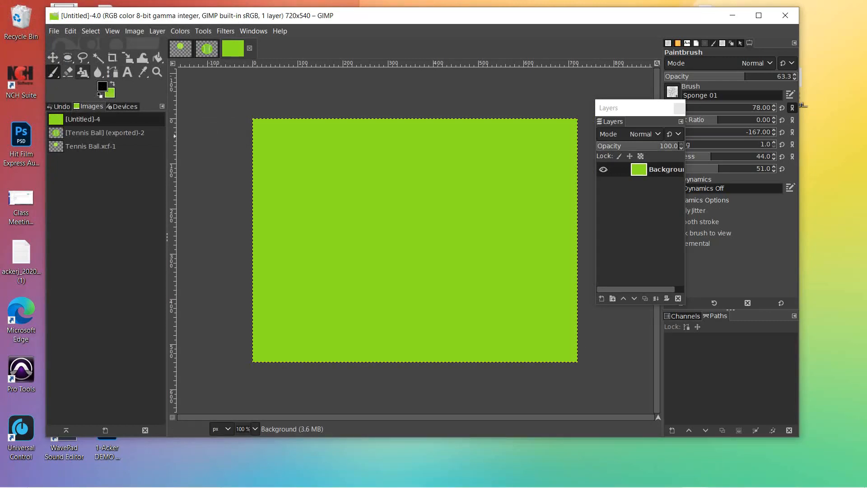
left_click(157, 58)
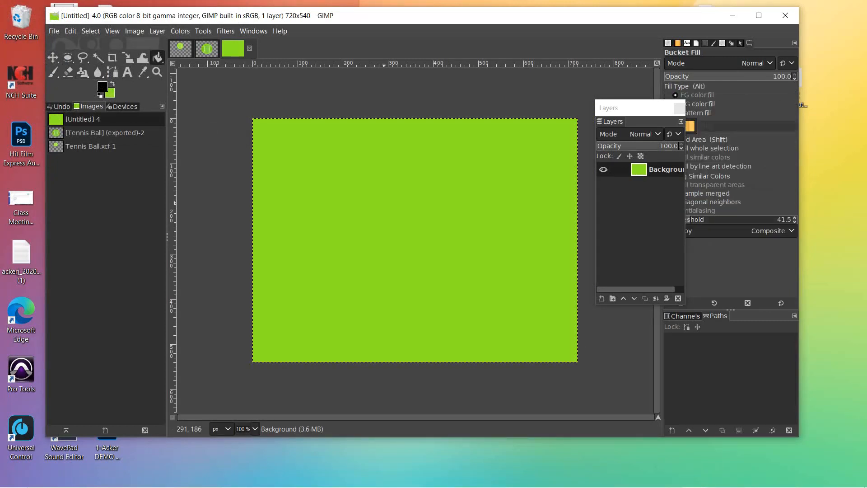
left_click(386, 205)
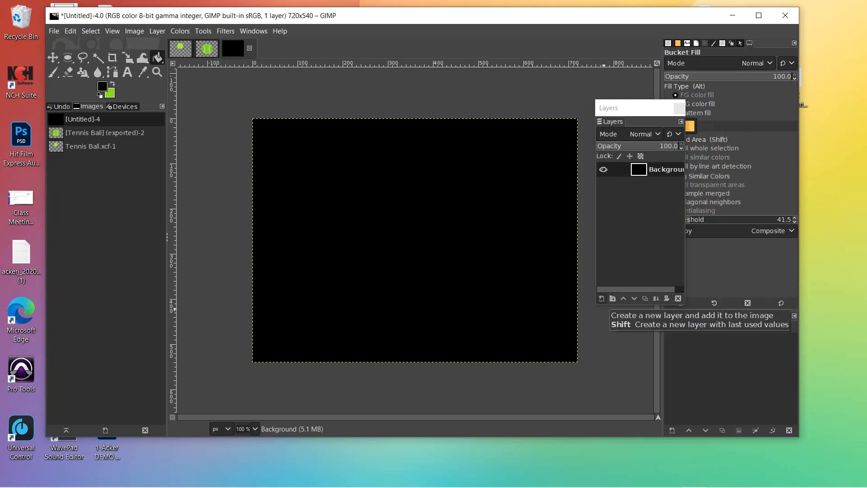
Add a transparent layer above the black background and move the floating Layers window clear of the tool options.
left_click(601, 298)
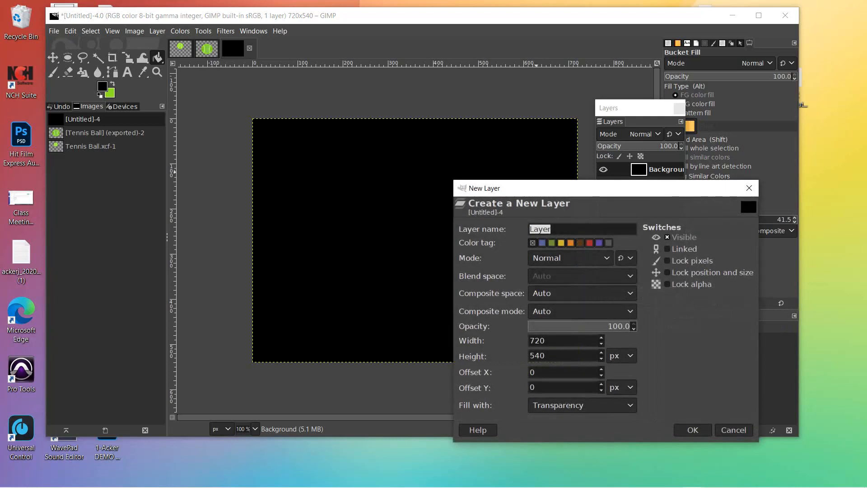
left_click(734, 429)
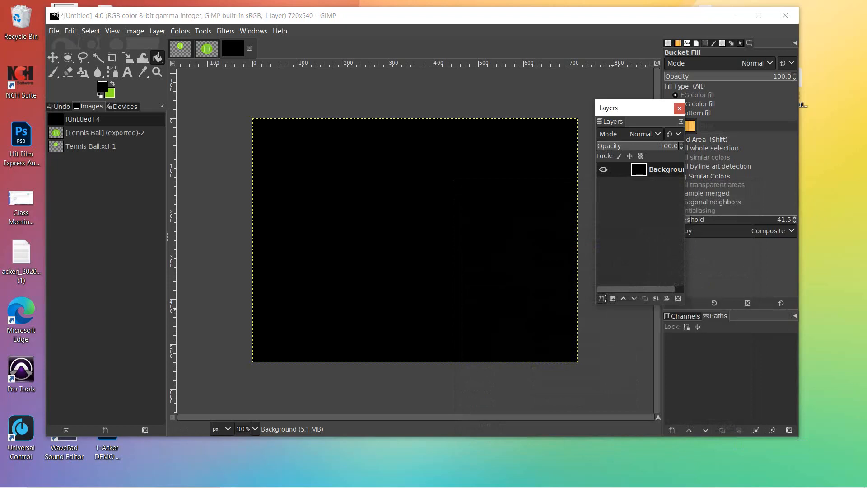
left_click(602, 299, "shift")
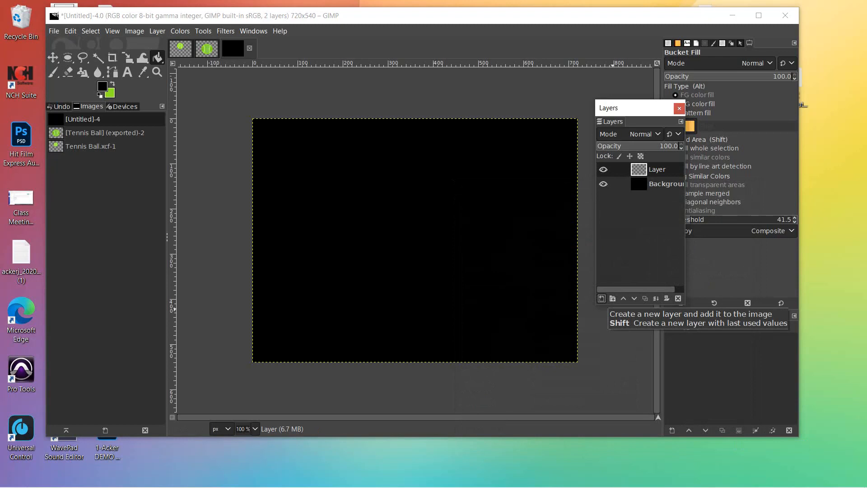
left_click(659, 183)
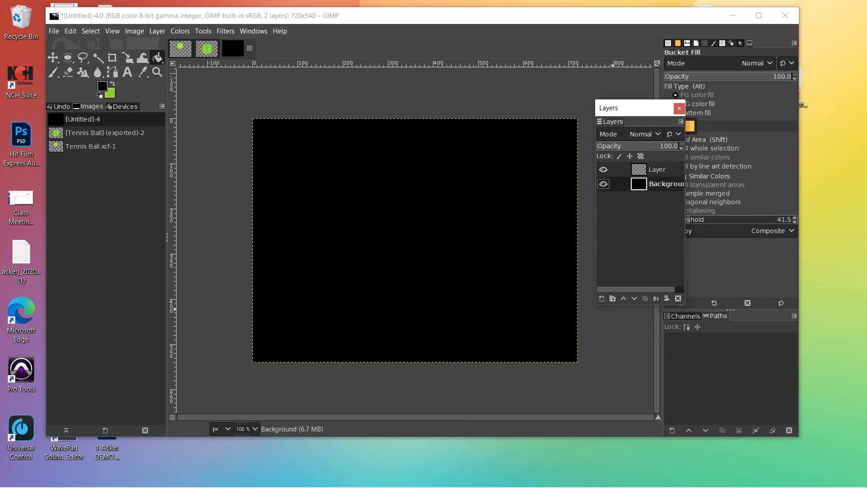
left_click_drag(642, 108, 623, 112)
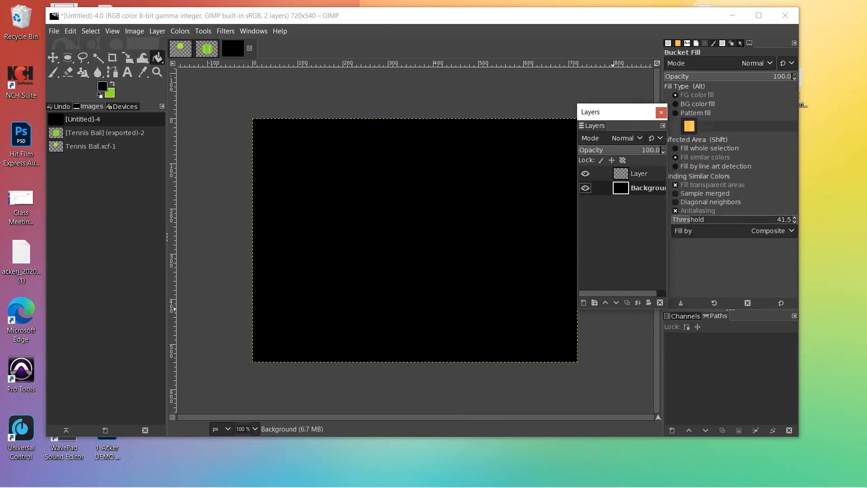
On the new transparent layer, draw a nearly circular ellipse selection about 330 × 340 px in the middle of the canvas.
left_click(639, 173)
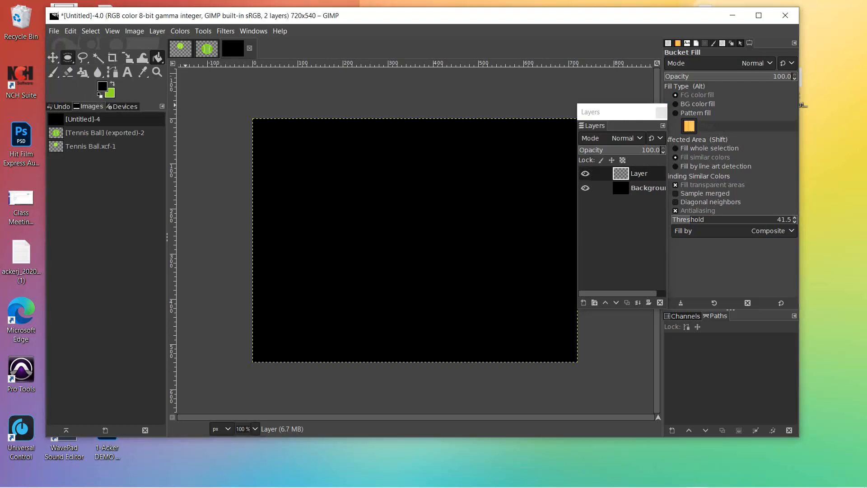
left_click(68, 57)
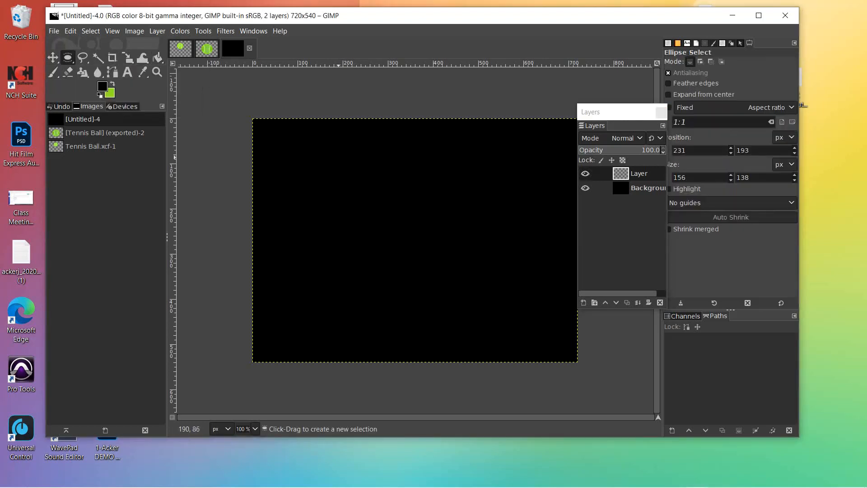
left_click_drag(343, 164, 491, 318)
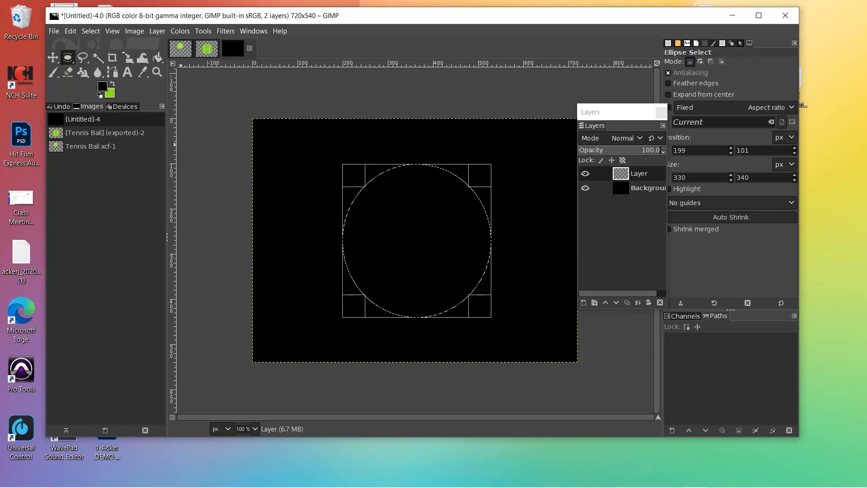
Swap the foreground and background colors, fill the circular selection with the green, and clear the selection.
key("x")
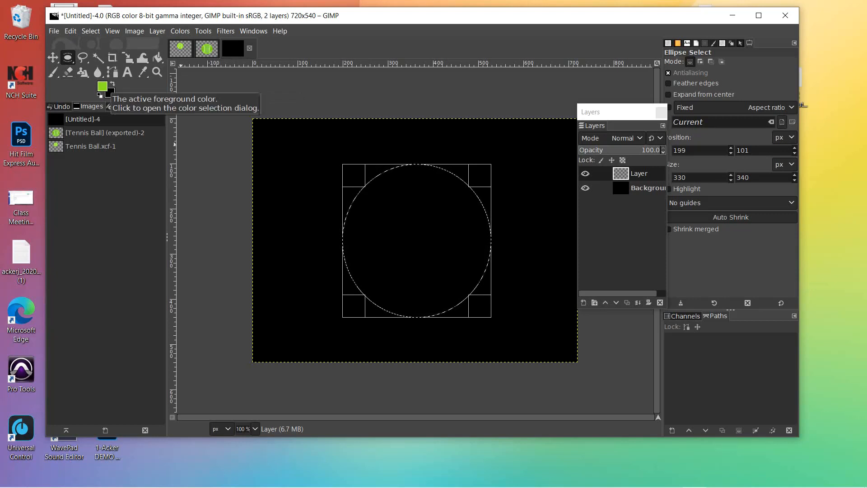
left_click(157, 57)
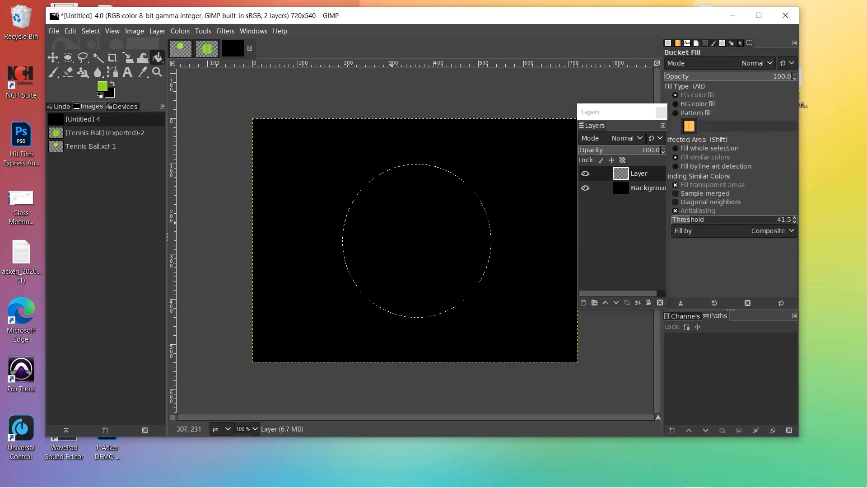
left_click(391, 223)
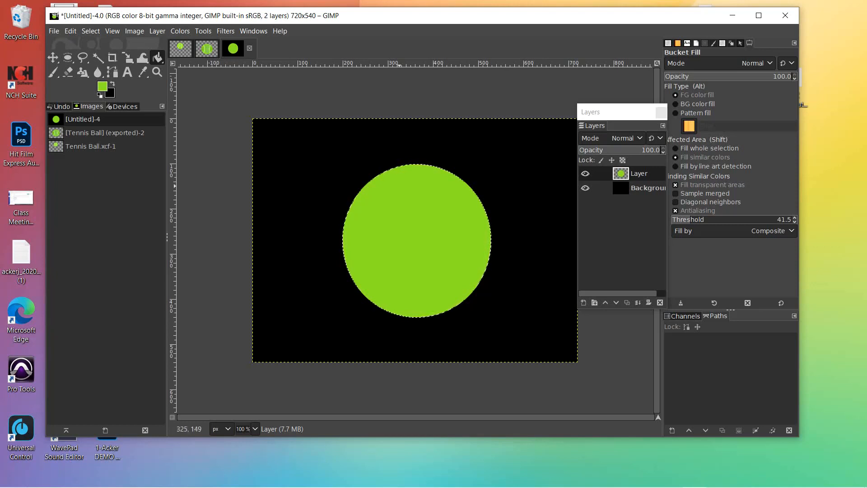
key("ctrl+shift+a")
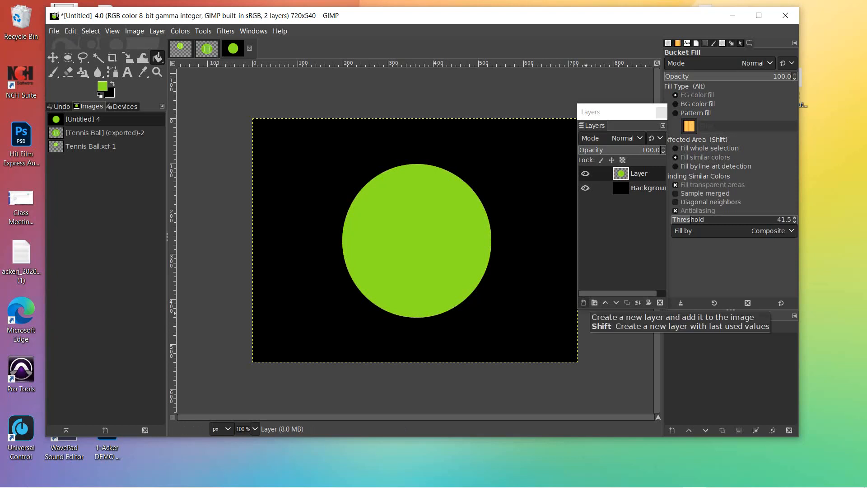
Add another transparent layer and draw a tall ellipse selection about 88 × 369 px over the green circle's left edge.
key("shift")
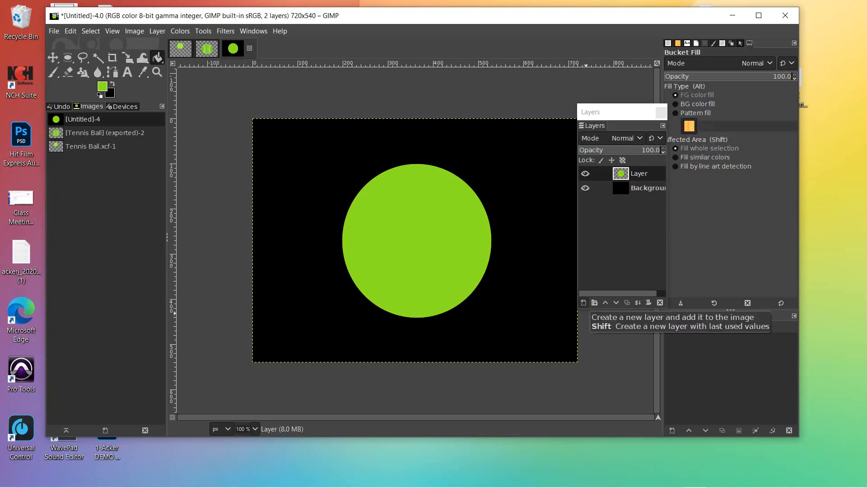
left_click(583, 303, "shift")
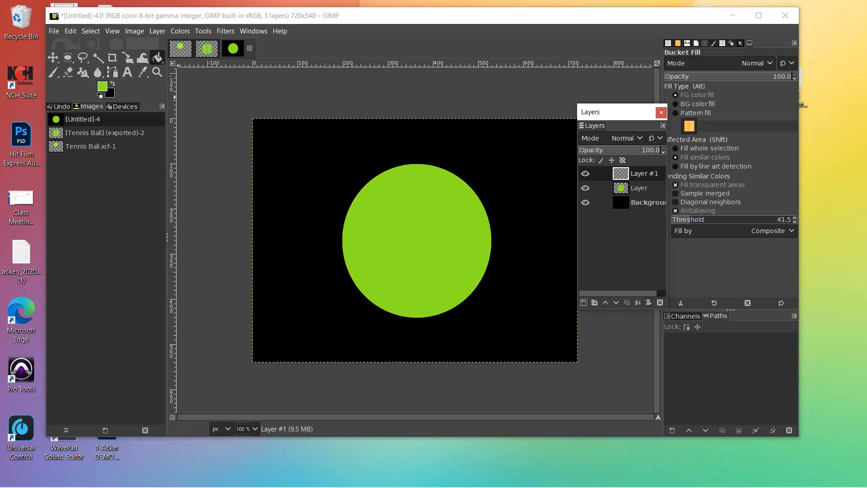
left_click(68, 57)
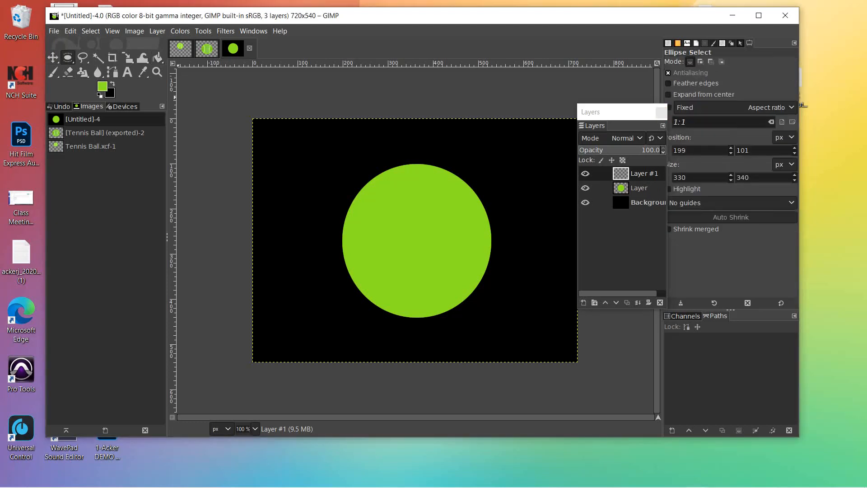
left_click_drag(344, 162, 383, 328)
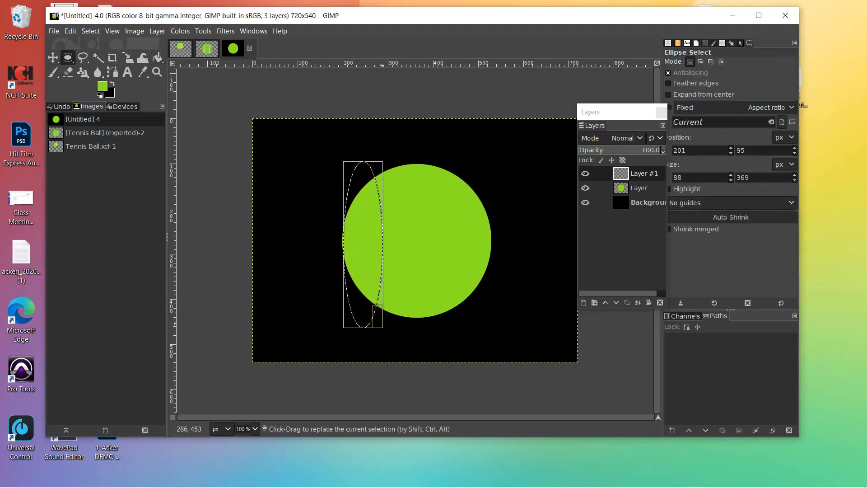
left_click_drag(363, 245, 360, 245)
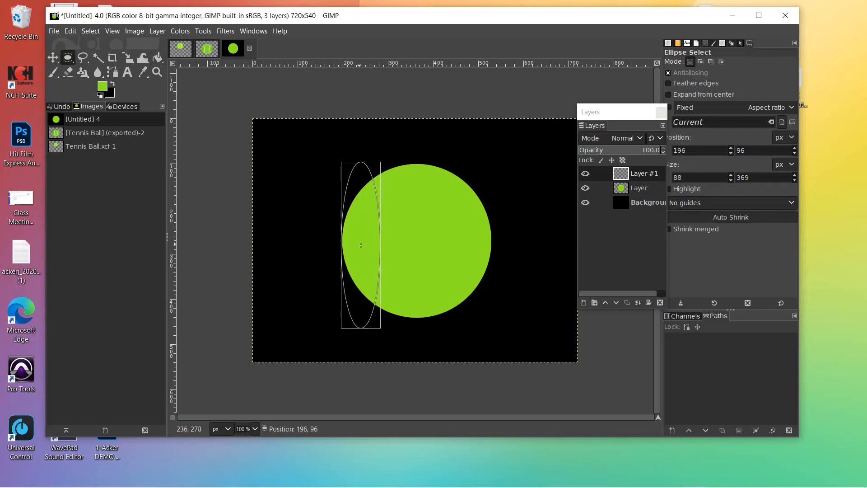
left_click_drag(361, 245, 360, 245)
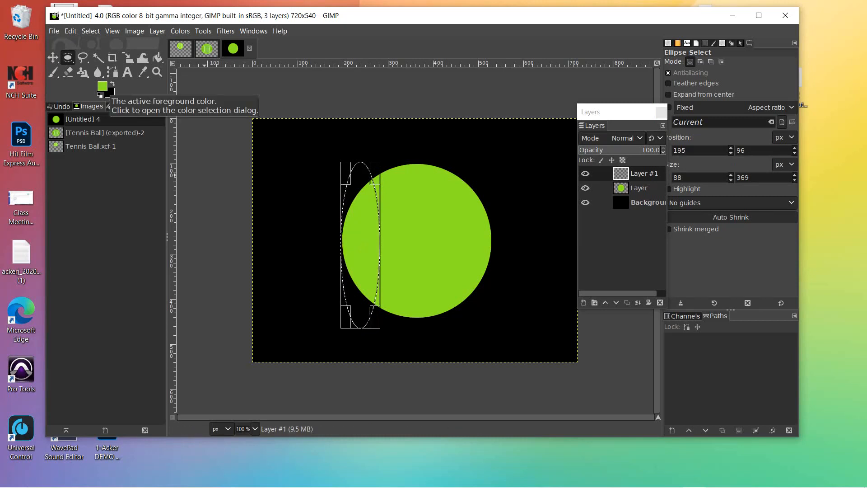
Set the foreground color to off-white f2f9ea, fill the tall ellipse selection with it, and check the layer by toggling its visibility.
left_click(103, 87)
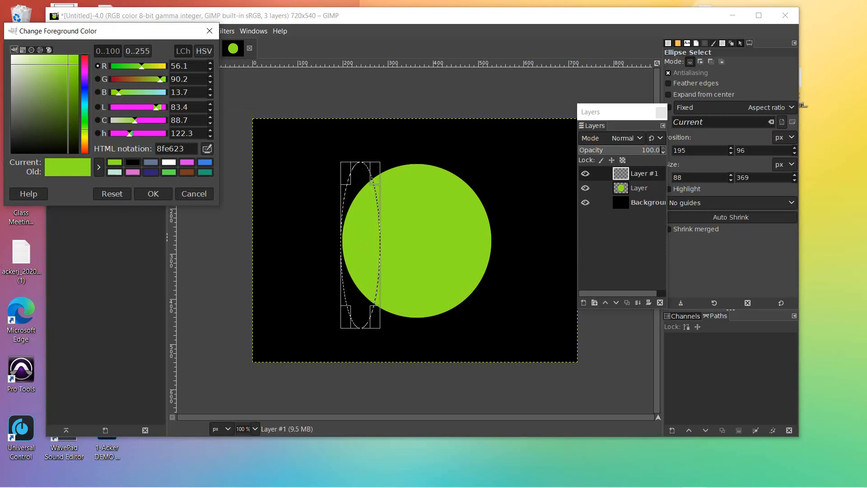
left_click(16, 56)
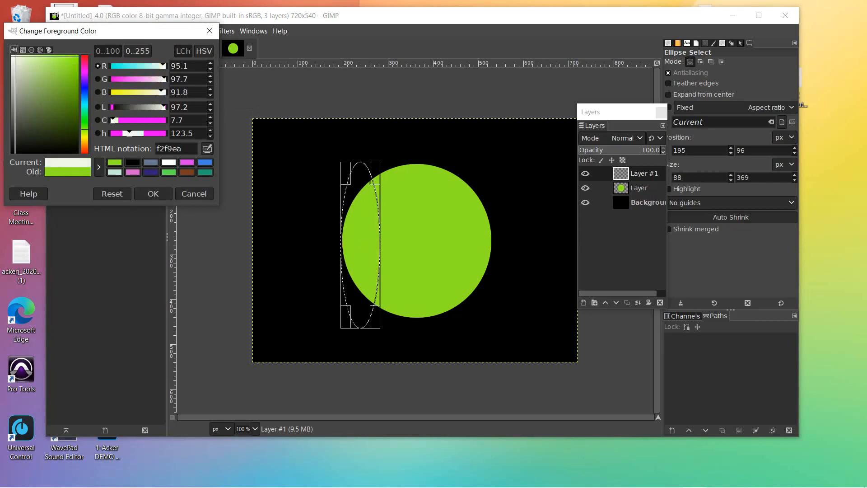
left_click(153, 193)
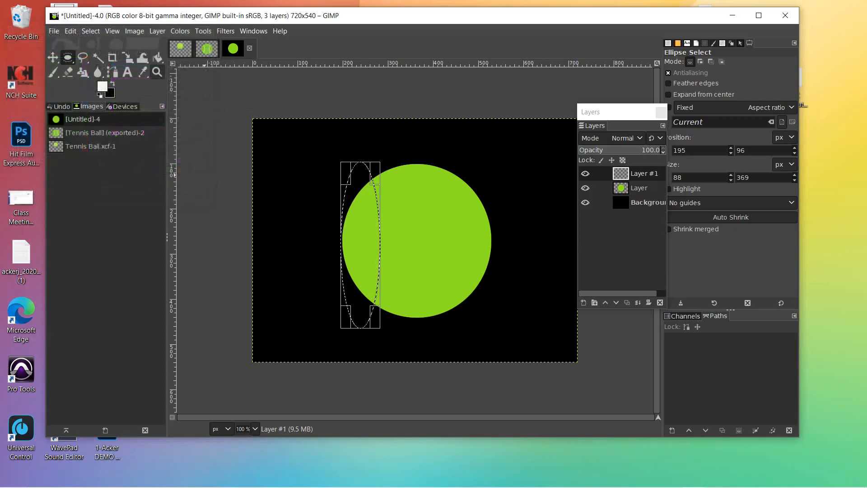
left_click(157, 58)
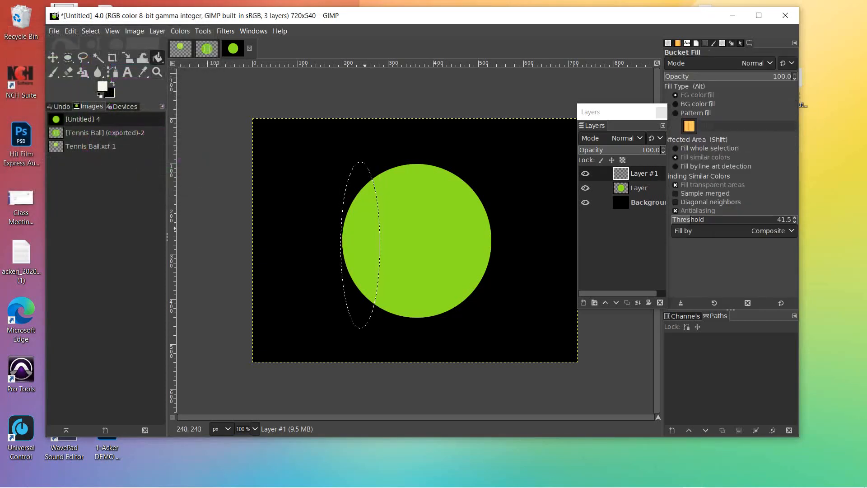
left_click(360, 243)
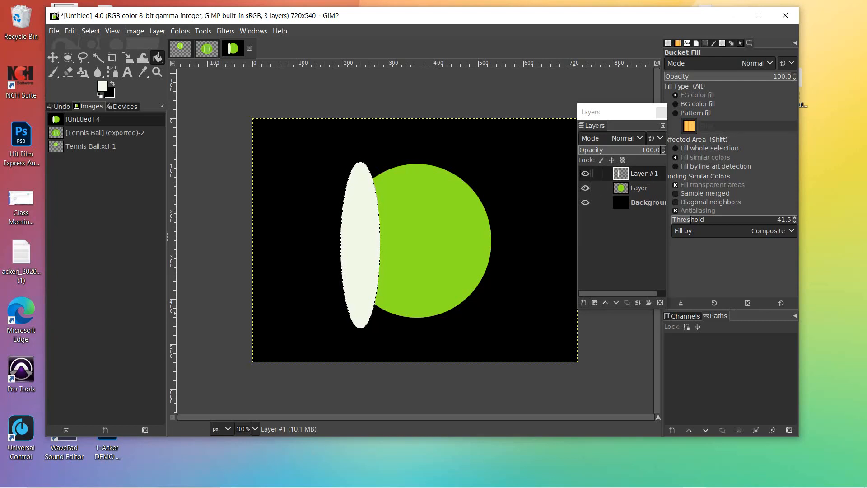
left_click(585, 174)
left_click(585, 173)
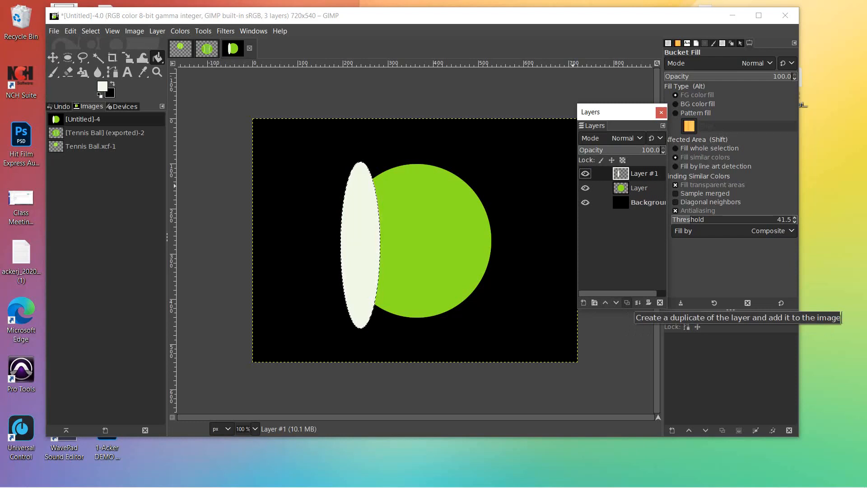
Duplicate the off-white ellipse's layer and move the copy over the green circle's right edge, level with the original.
left_click(627, 303)
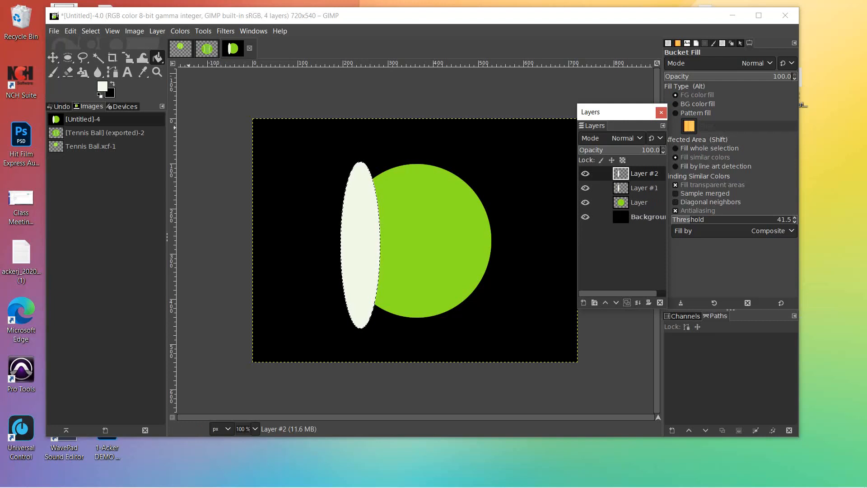
left_click(52, 57)
left_click_drag(415, 239, 530, 244)
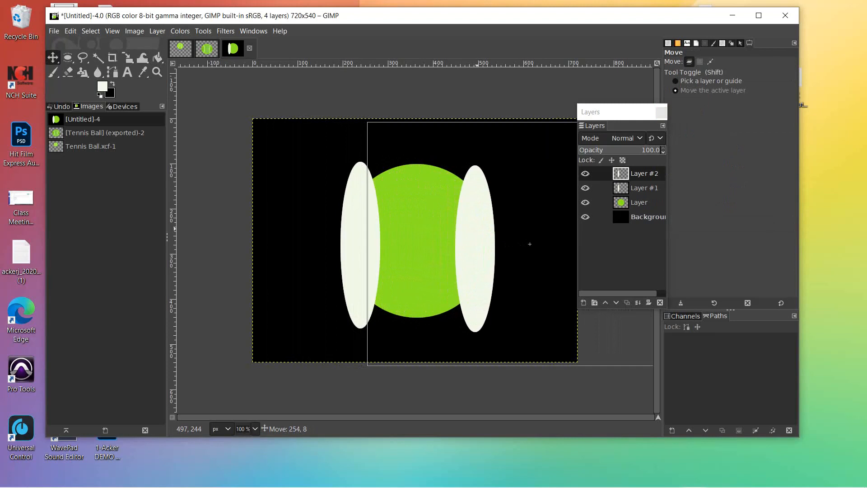
left_click_drag(530, 244, 528, 239)
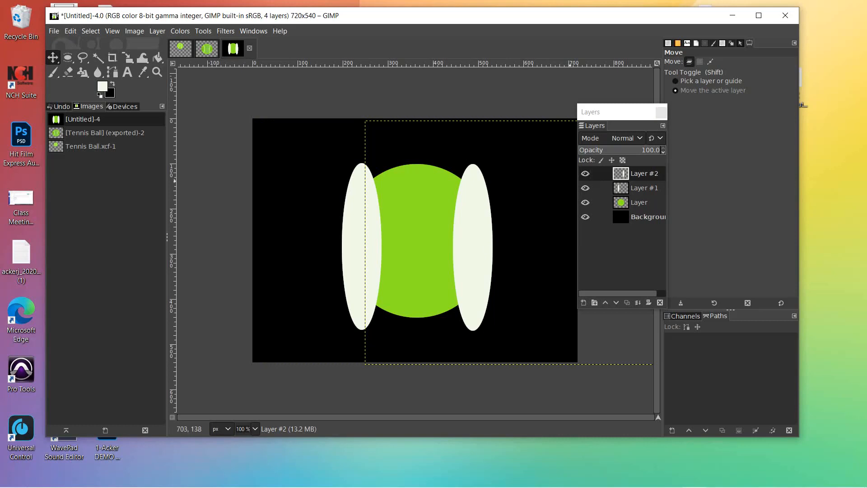
On Layer #1, fuzzy-select the left off-white ellipse, shrink the selection by 7 px, and delete its contents to leave a thin outline.
left_click(644, 188)
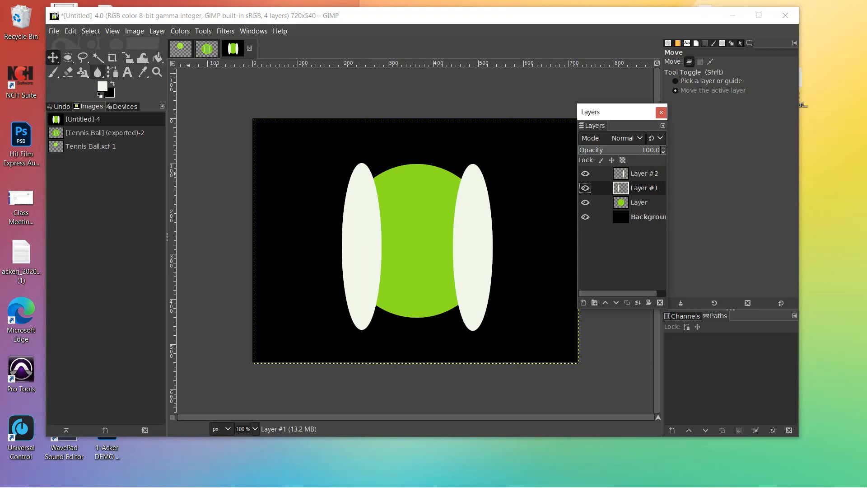
left_click(97, 58)
left_click(350, 218)
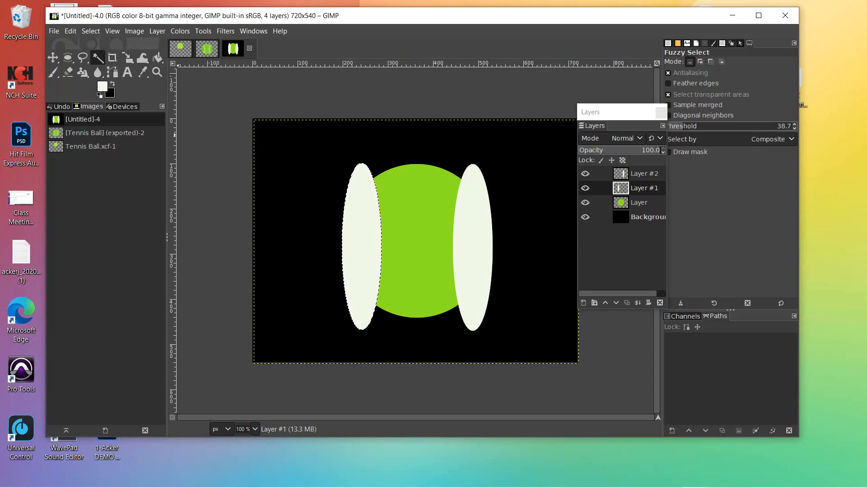
key("alt+s")
key("Down")
key("Down")
key("Down")
key("Down")
key("Down")
key("Down")
key("Down")
key("Down")
key("Down")
key("Return")
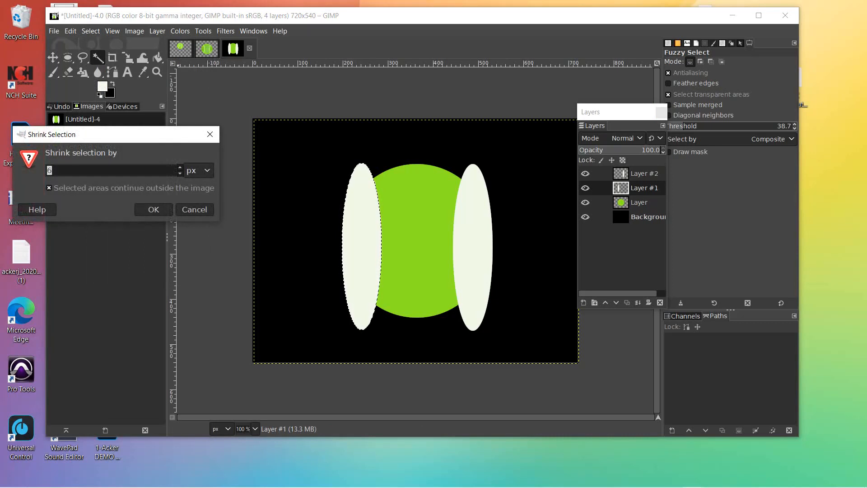
type("7")
left_click(154, 209)
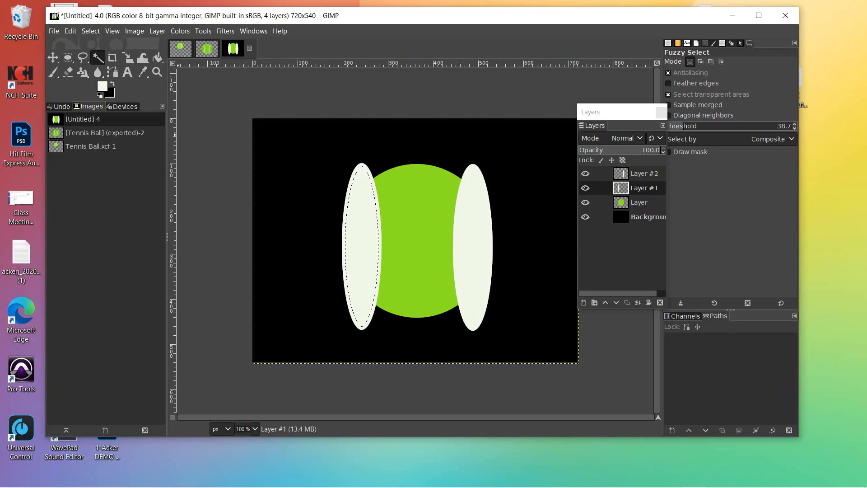
key("Delete")
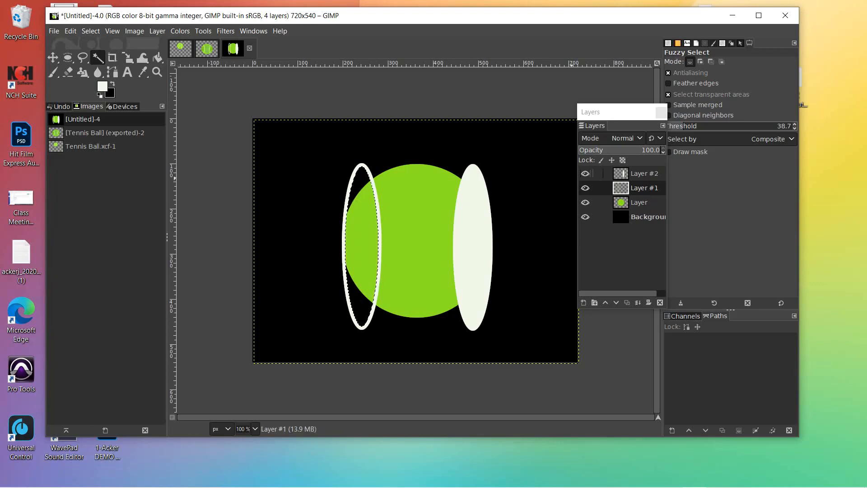
On Layer #2, shrink the right ellipse's selection by 7 px, delete the contents to leave a thin outline, and clear the selection.
left_click(638, 174)
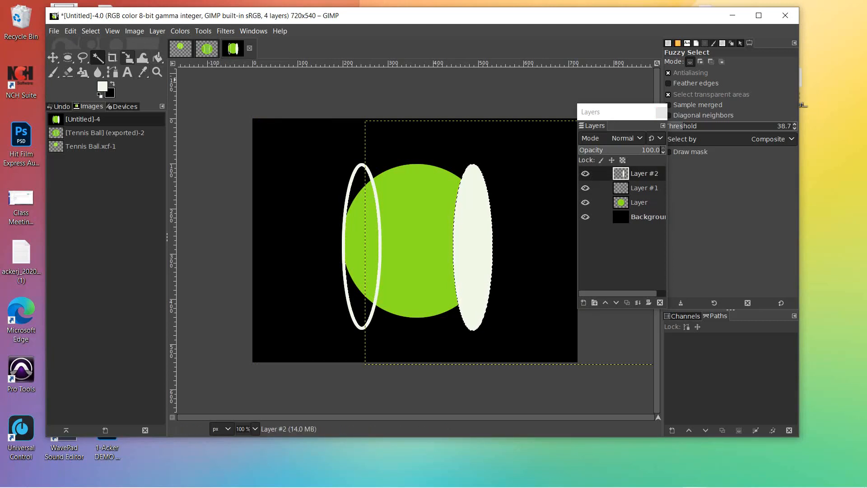
left_click(91, 31)
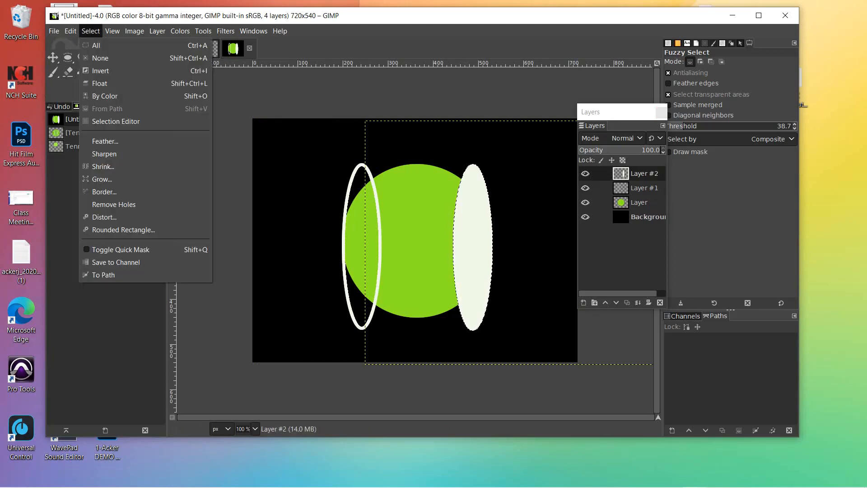
left_click(103, 166)
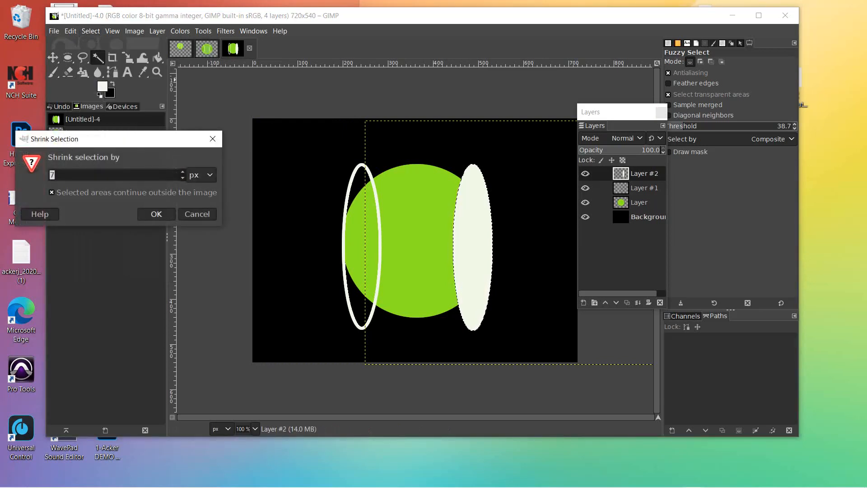
left_click(156, 214)
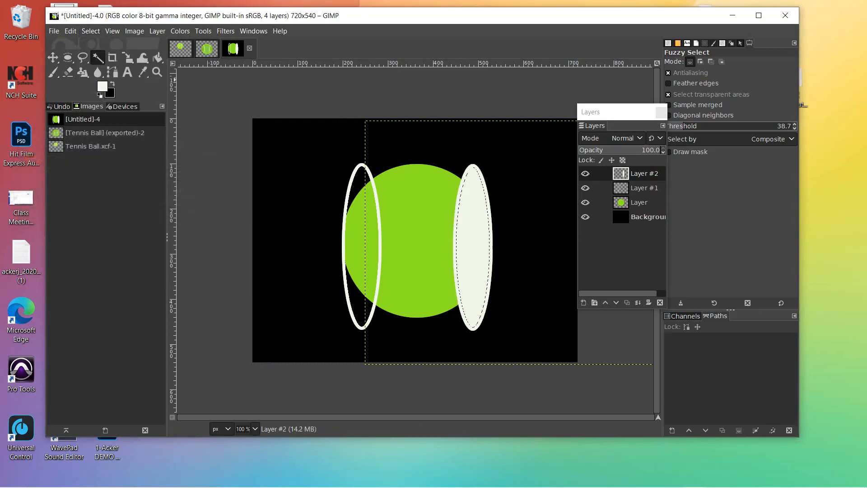
key("Delete")
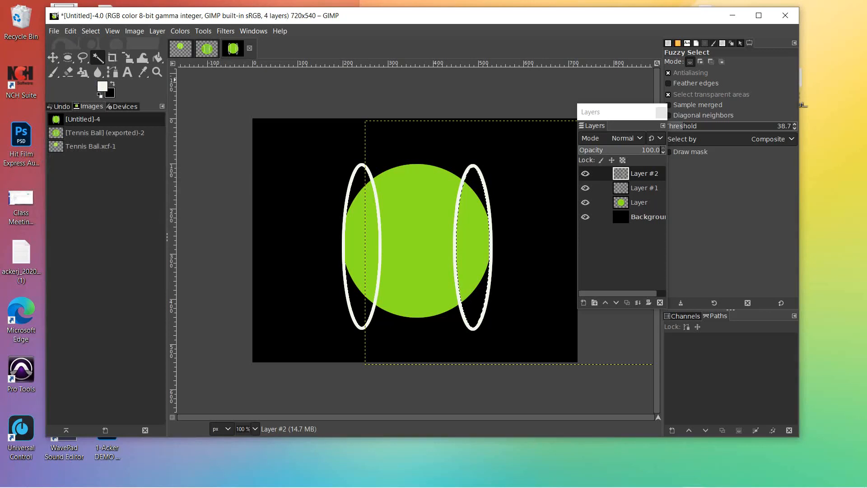
key("ctrl+shift+a")
Fuzzy-select the green circle on its own layer and invert the selection to cover everything outside the circle.
left_click(644, 188)
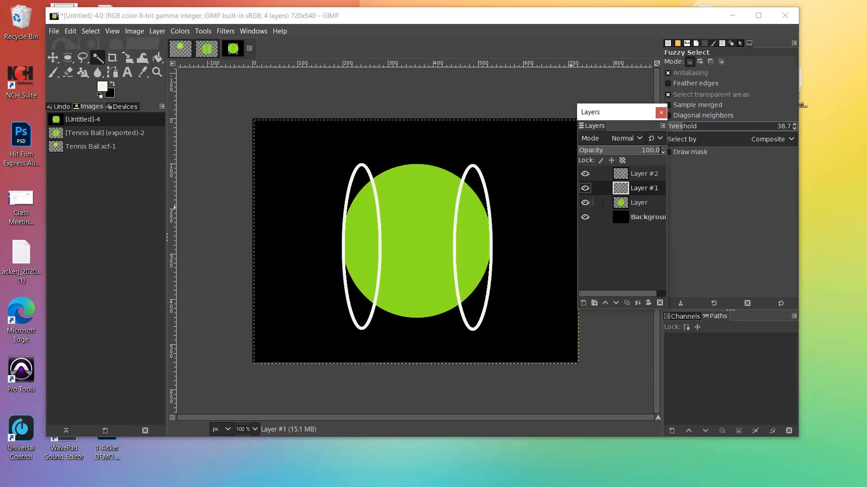
left_click(644, 203)
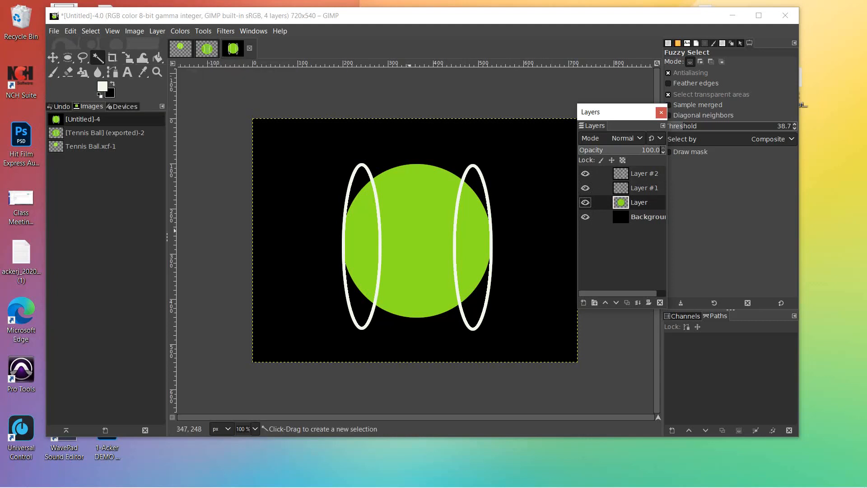
left_click(409, 231)
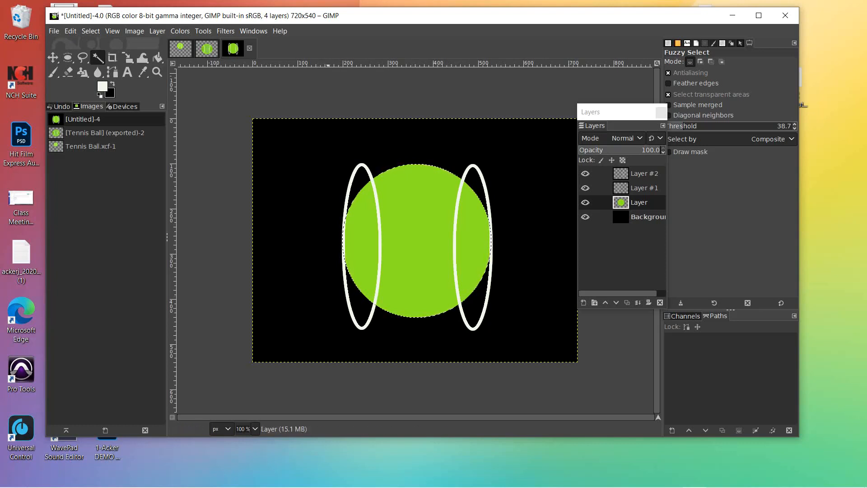
left_click(90, 32)
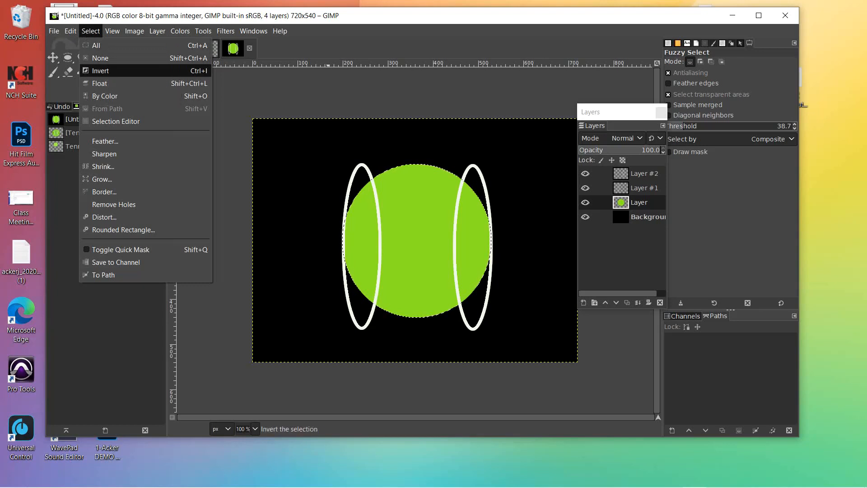
left_click(101, 71)
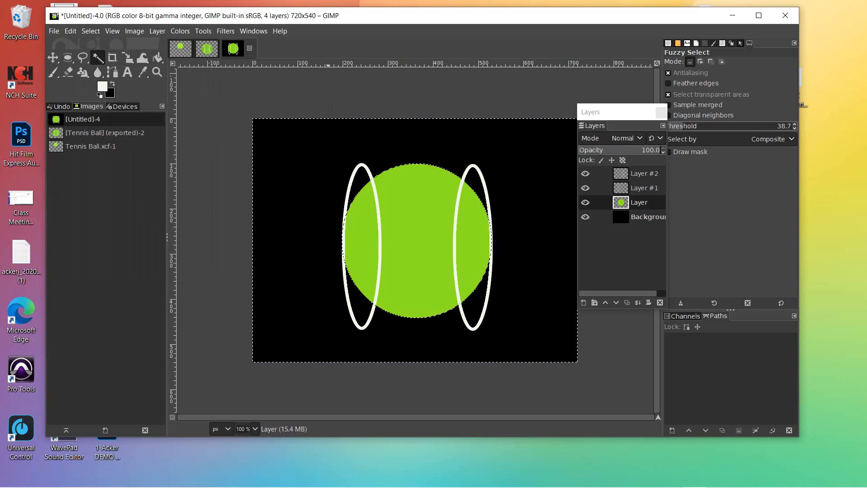
Invert the selection back to the green circle and invert it once more to the area outside.
left_click(90, 31)
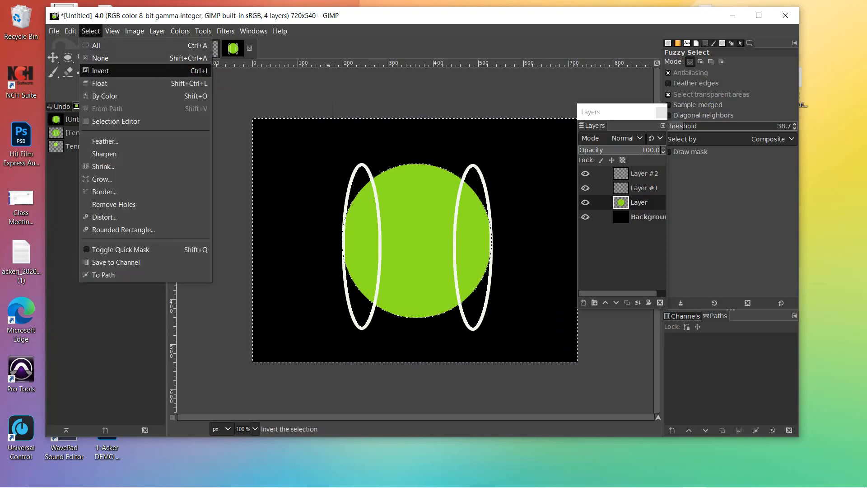
left_click(98, 70)
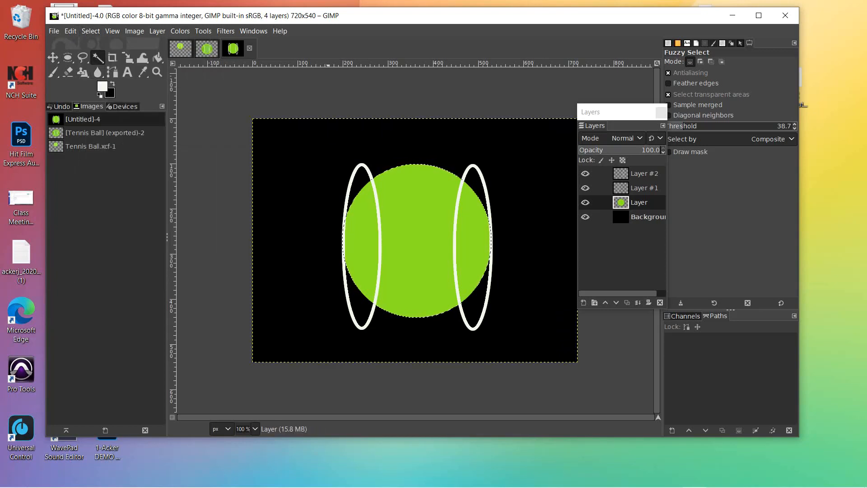
left_click(91, 30)
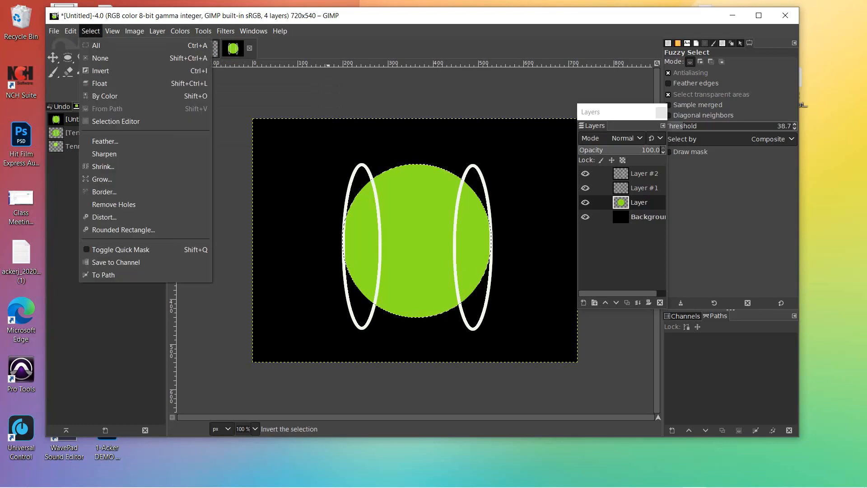
left_click(99, 70)
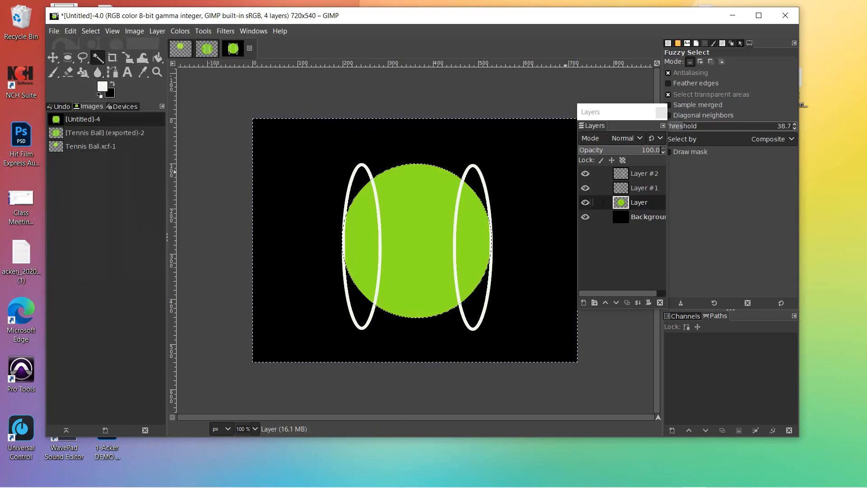
On Layer #1, erase the left outline outside the green circle, clear the selection, and erase the leftover arc along the circle's left edge.
left_click(622, 188)
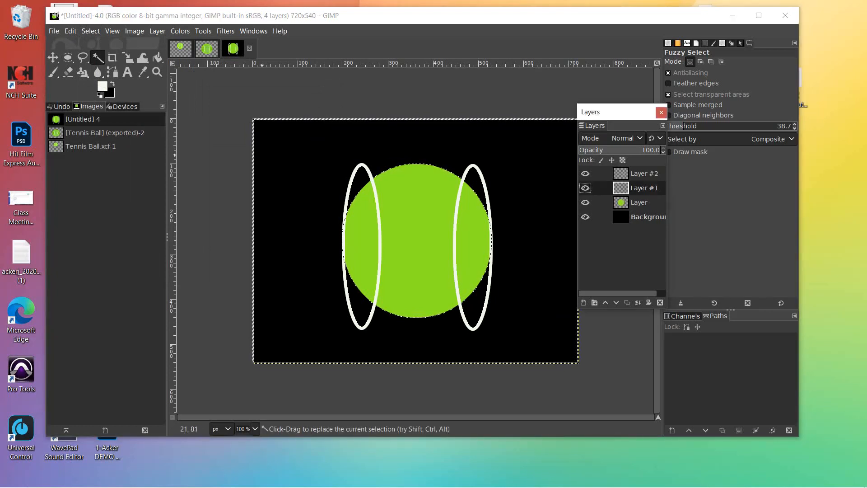
left_click(68, 72)
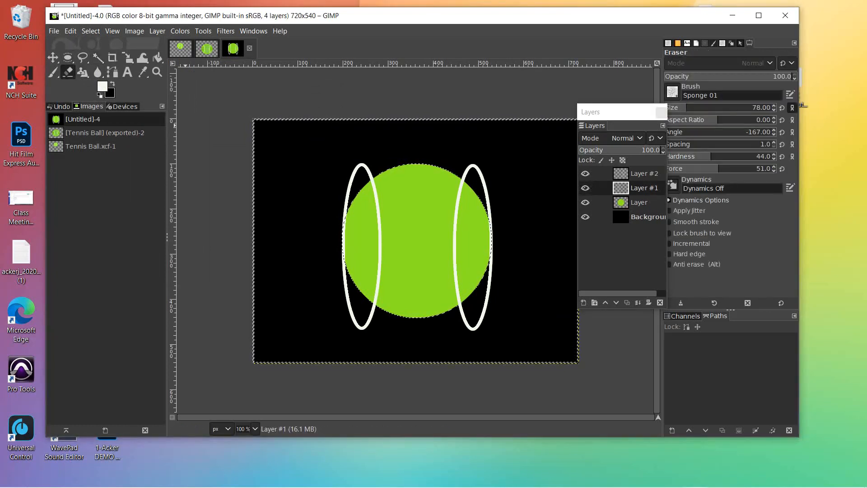
left_click(365, 179)
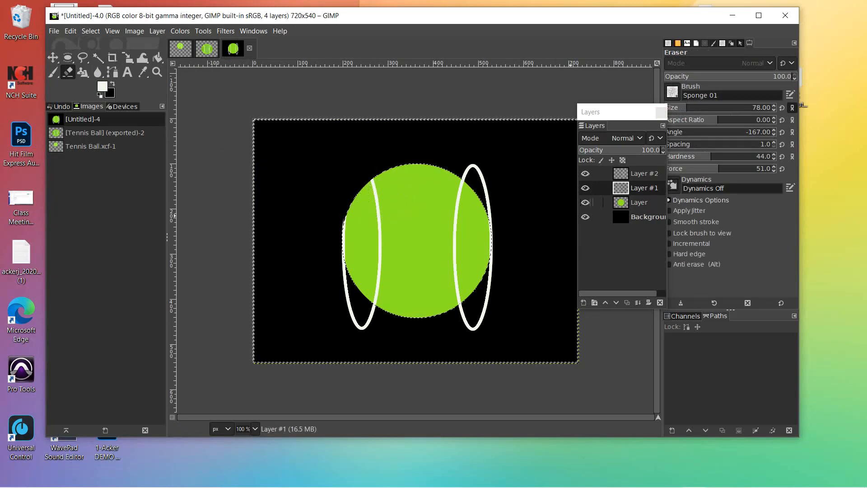
mouse_move(331, 223)
left_mouse_down()
mouse_move(337, 265)
mouse_move(338, 241)
left_mouse_up()
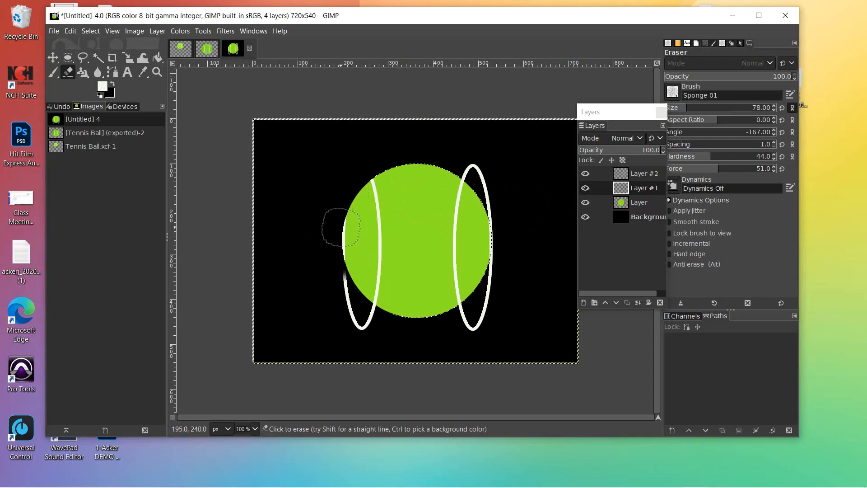
mouse_move(329, 293)
left_mouse_down()
mouse_move(358, 325)
mouse_move(365, 307)
mouse_move(330, 294)
mouse_move(315, 257)
left_mouse_up()
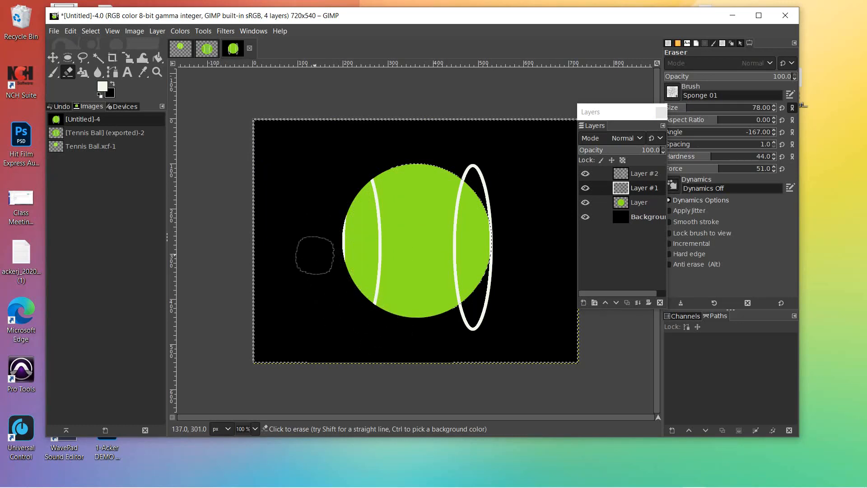
mouse_move(353, 219)
left_mouse_down()
mouse_move(359, 156)
mouse_move(344, 283)
left_mouse_up()
mouse_move(342, 248)
left_mouse_down()
mouse_move(388, 327)
mouse_move(357, 297)
mouse_move(342, 249)
mouse_move(356, 172)
mouse_move(345, 276)
mouse_move(347, 205)
mouse_move(342, 267)
left_mouse_up()
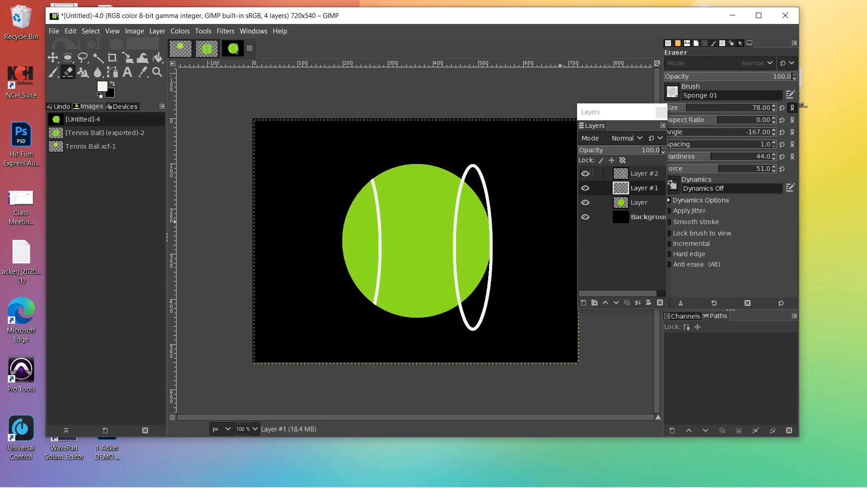
Fuzzy-select the green circle again on its own layer.
left_click(638, 203)
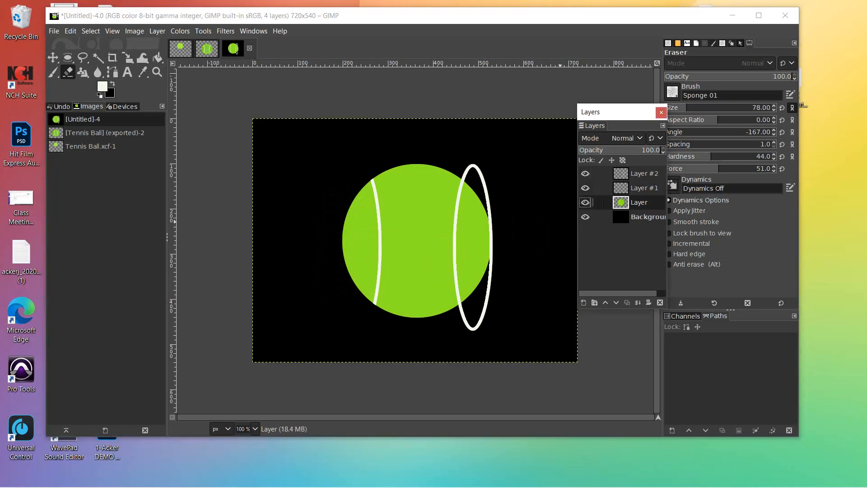
left_click(97, 57)
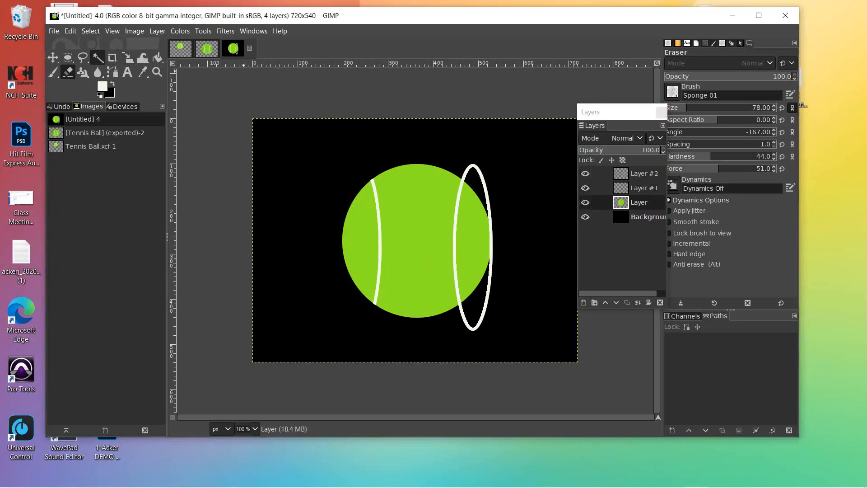
left_click(431, 233)
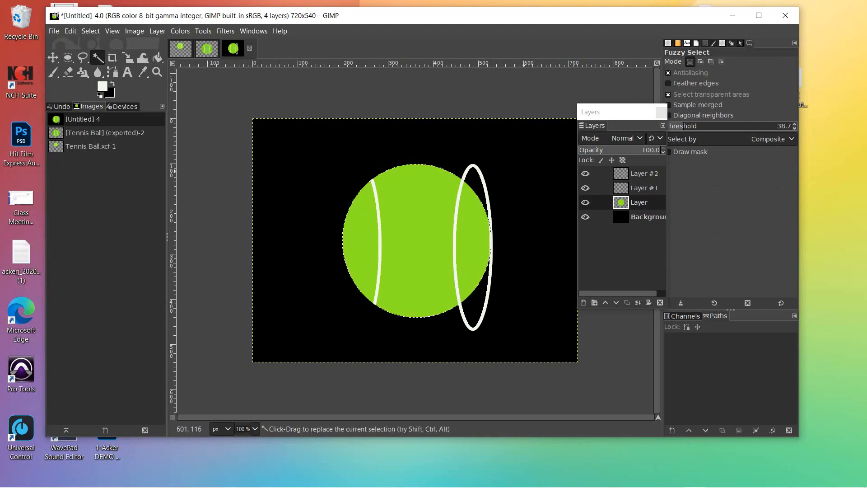
left_click(633, 174)
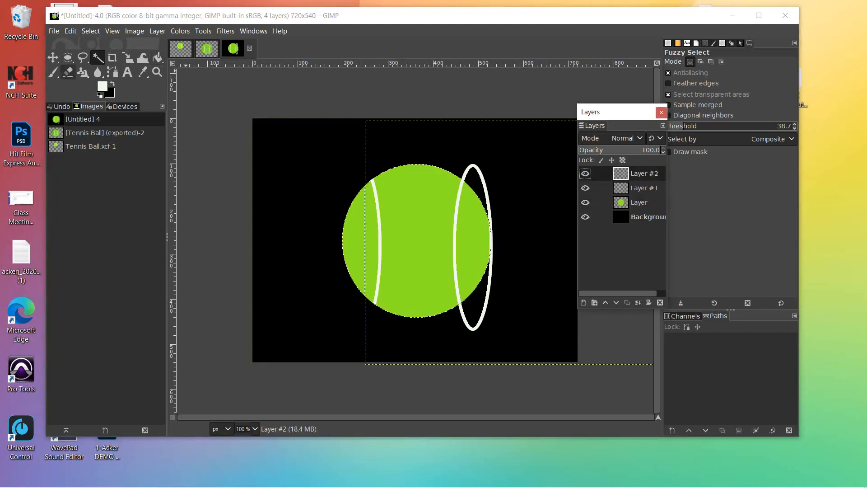
left_click(68, 73)
left_click_drag(465, 215, 468, 200)
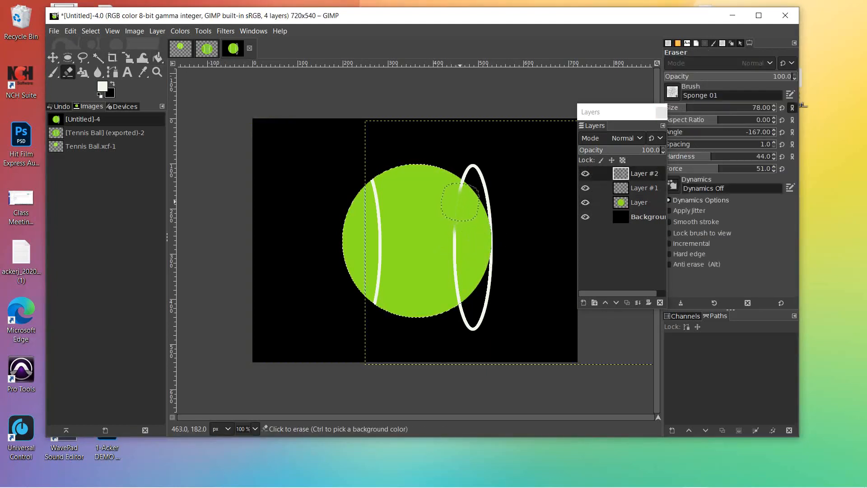
left_click_drag(455, 235, 457, 271)
key("ctrl+z")
key("ctrl+z")
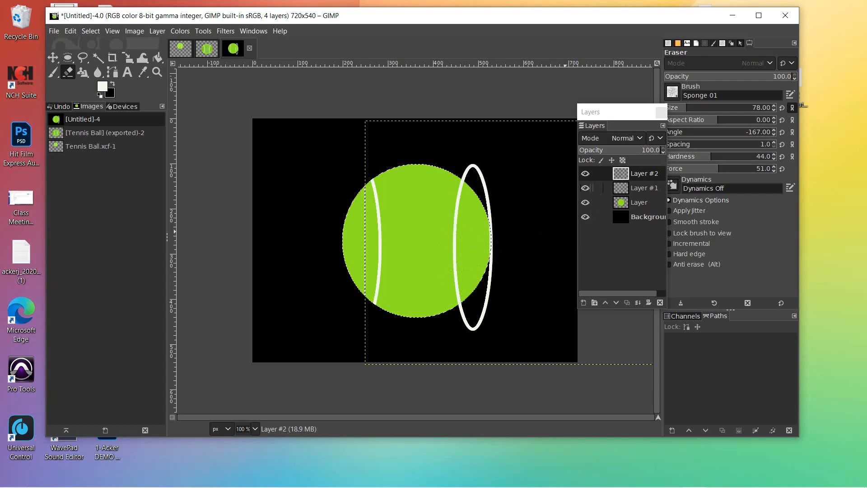
Invert the green circle's selection to cover the area outside it and make Layer #2 the active layer.
left_click(639, 202)
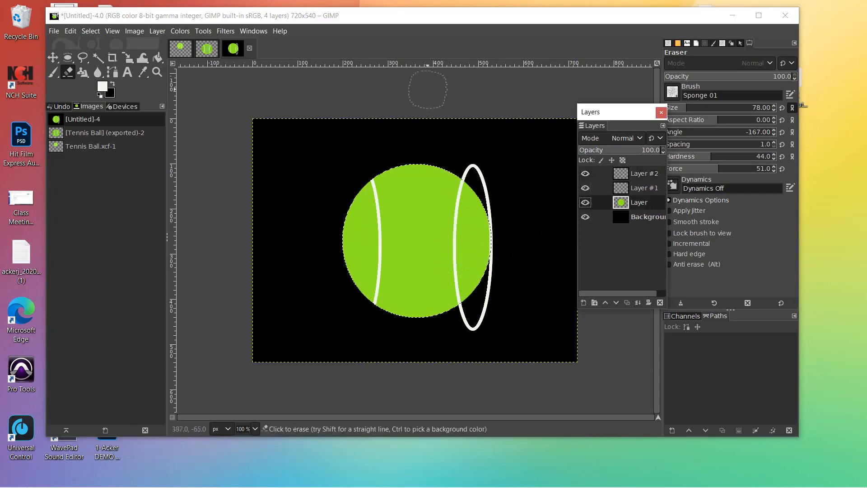
left_click(90, 31)
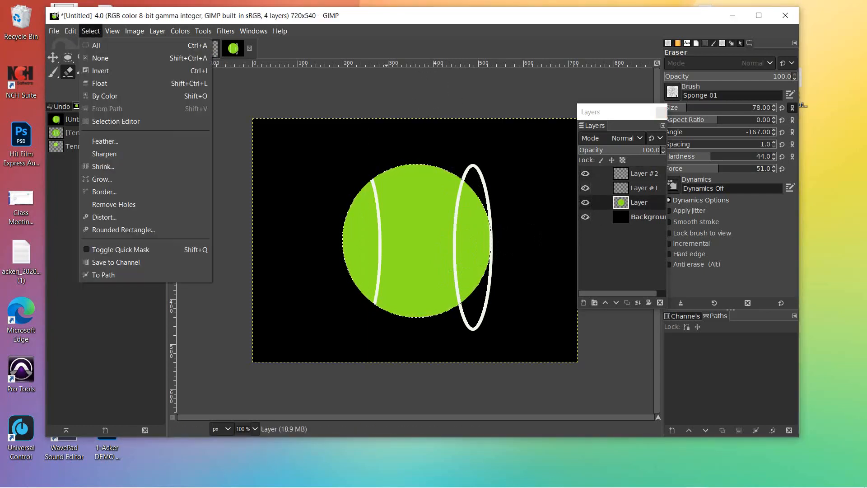
left_click(103, 70)
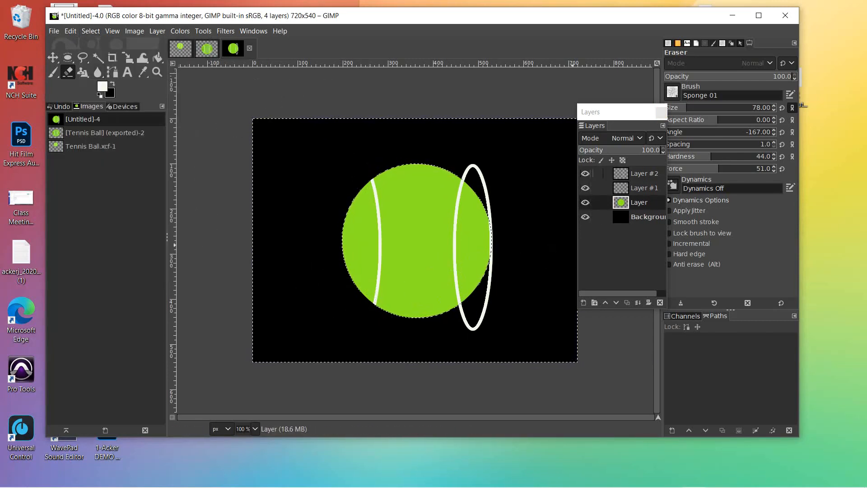
left_click(641, 173)
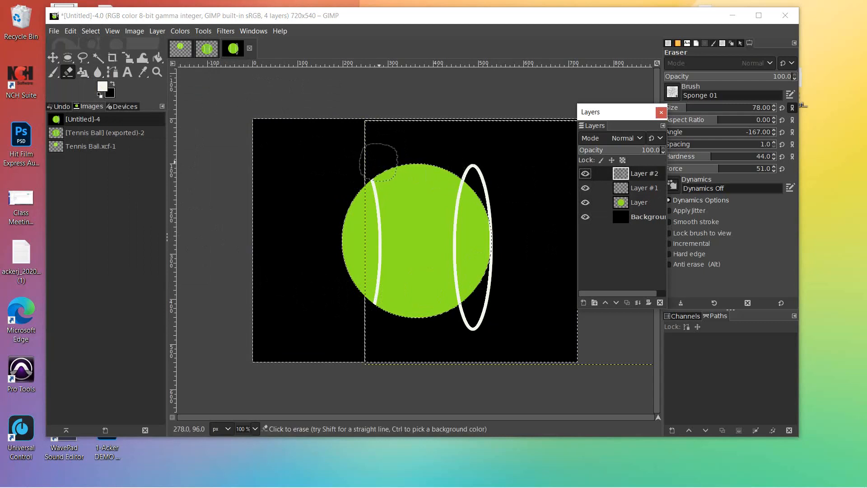
On Layer #2, erase the right outline outside the green circle, clear the selection, and clean up the leftover arc along the circle's edge.
mouse_move(430, 158)
left_mouse_down()
mouse_move(489, 193)
mouse_move(463, 164)
mouse_move(492, 229)
mouse_move(485, 193)
mouse_move(486, 260)
mouse_move(516, 179)
mouse_move(497, 253)
mouse_move(490, 216)
mouse_move(484, 317)
mouse_move(464, 329)
mouse_move(481, 308)
mouse_move(452, 317)
mouse_move(507, 293)
mouse_move(430, 328)
mouse_move(500, 283)
mouse_move(508, 205)
mouse_move(446, 153)
mouse_move(387, 138)
mouse_move(334, 186)
mouse_move(365, 138)
mouse_move(470, 141)
mouse_move(518, 201)
mouse_move(523, 232)
mouse_move(489, 320)
mouse_move(408, 359)
mouse_move(340, 326)
mouse_move(334, 303)
mouse_move(352, 314)
mouse_move(383, 357)
mouse_move(432, 374)
mouse_move(513, 337)
mouse_move(527, 302)
mouse_move(444, 348)
mouse_move(344, 330)
mouse_move(325, 306)
mouse_move(347, 319)
mouse_move(319, 300)
left_mouse_up()
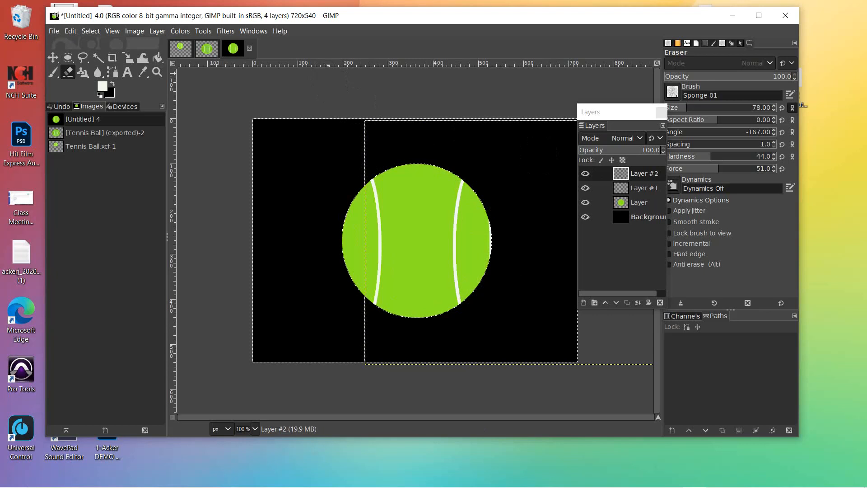
key("ctrl+shift+a")
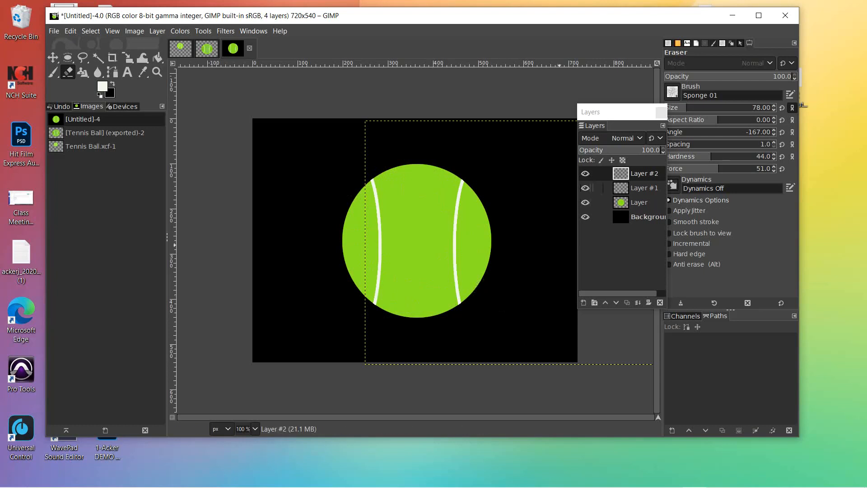
Merge Layer #2 down into Layer #1, and merge the result down into the green circle's layer.
left_click(643, 187)
left_click(644, 173)
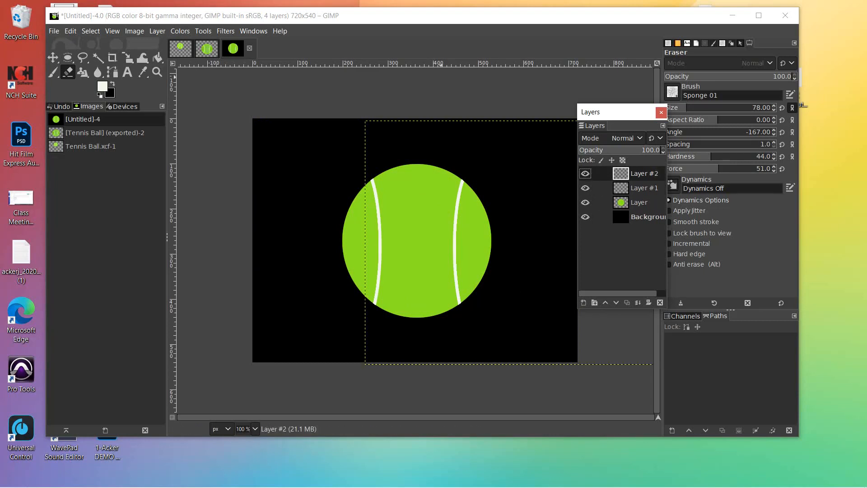
left_click(157, 31)
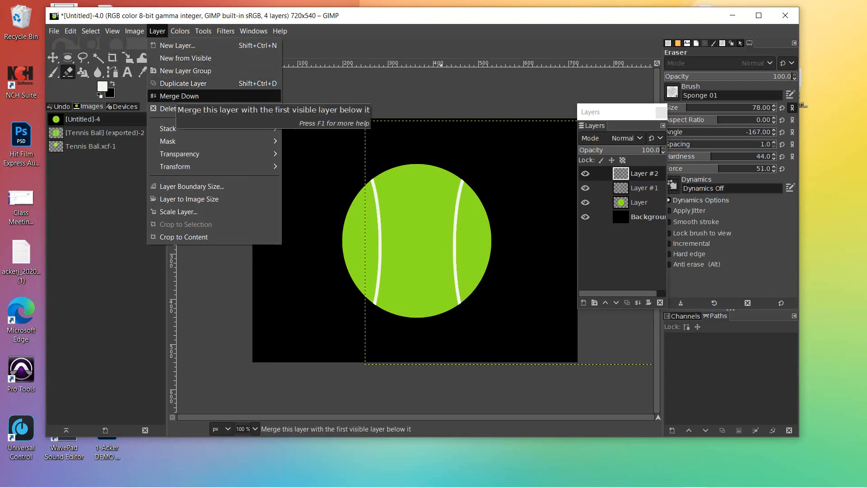
left_click(181, 96)
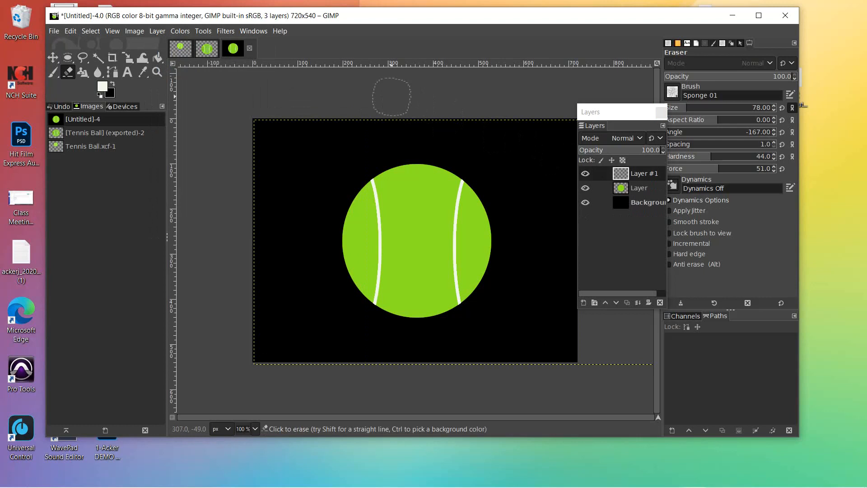
left_click(158, 31)
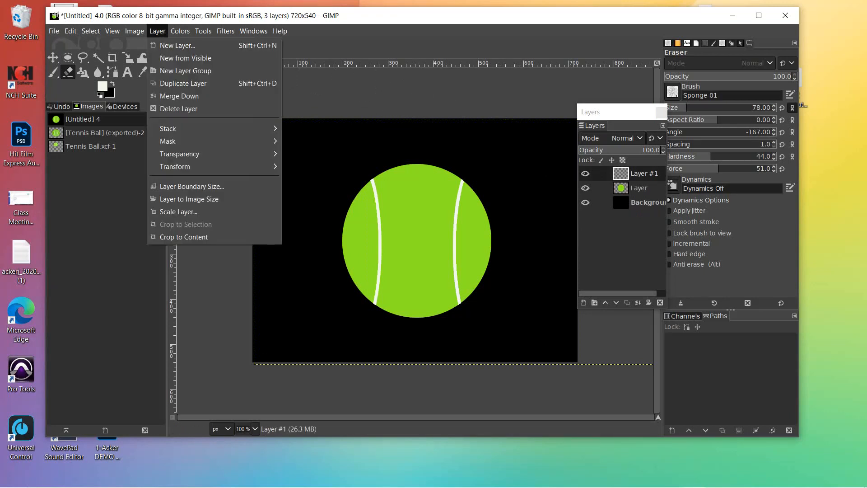
left_click(181, 96)
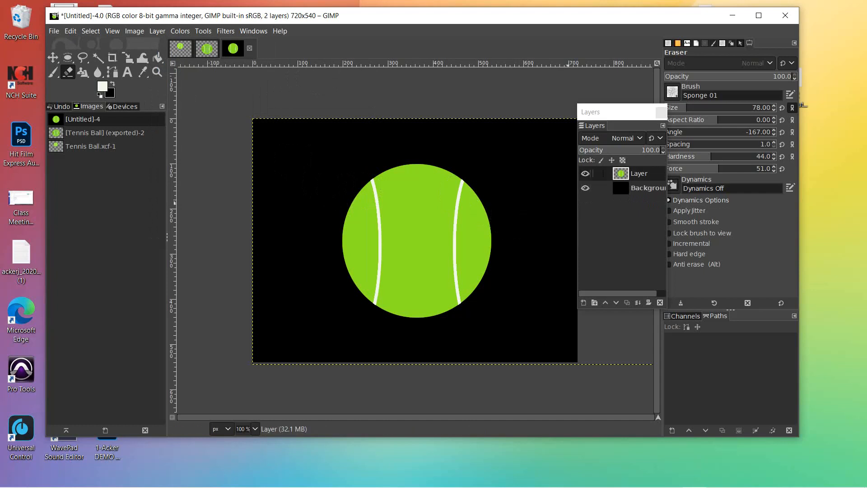
Toggle the merged ball layer's visibility off and on to check it, and hide the black Background layer.
left_click(586, 173)
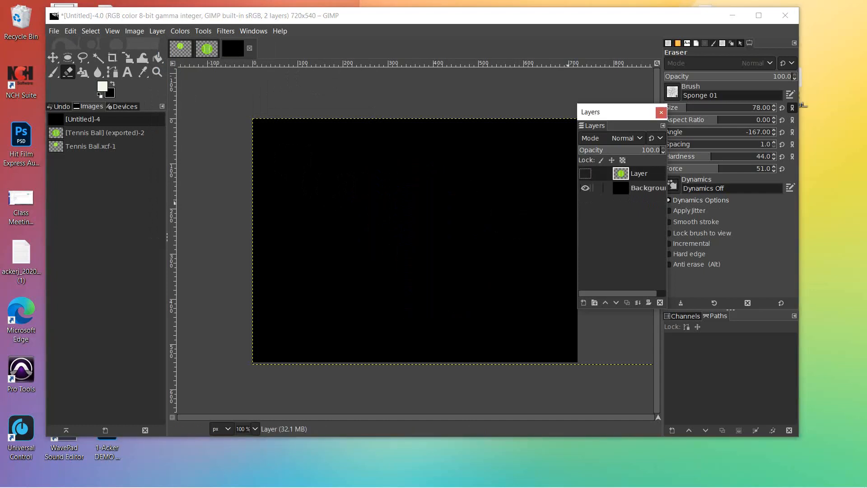
left_click(585, 173)
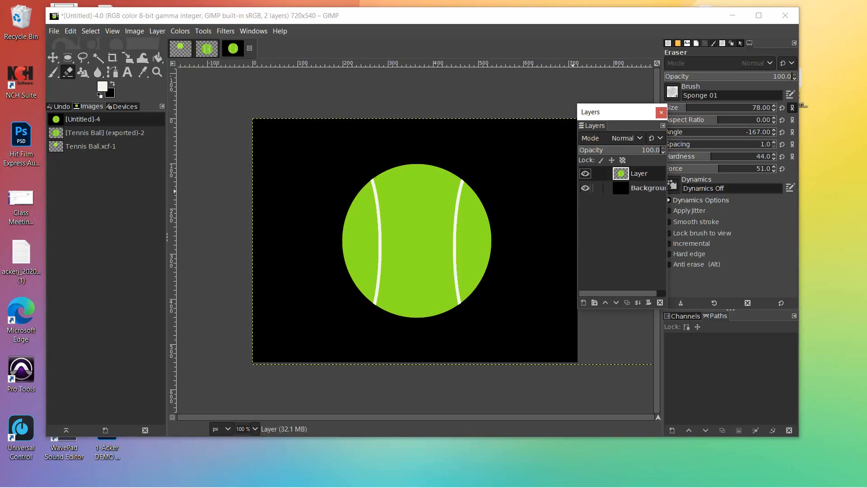
left_click(586, 188)
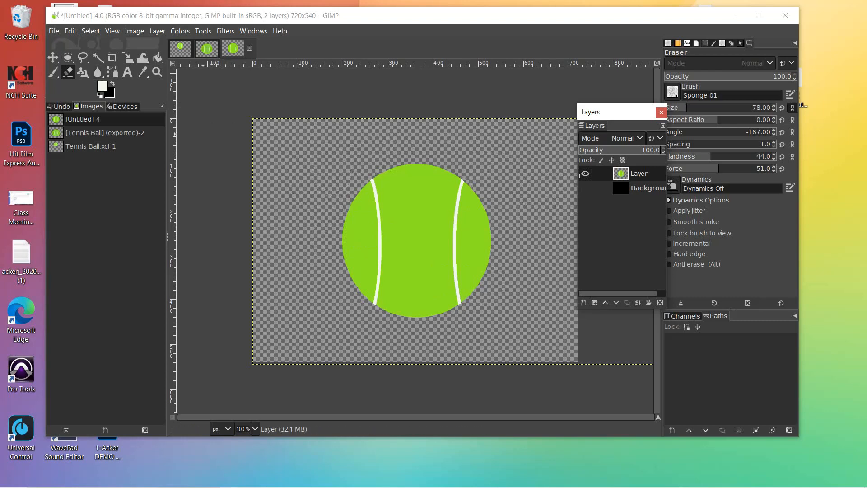
Export the image to the Desktop as Tennis Ball.png, keeping the offered PNG export options.
left_click(54, 31)
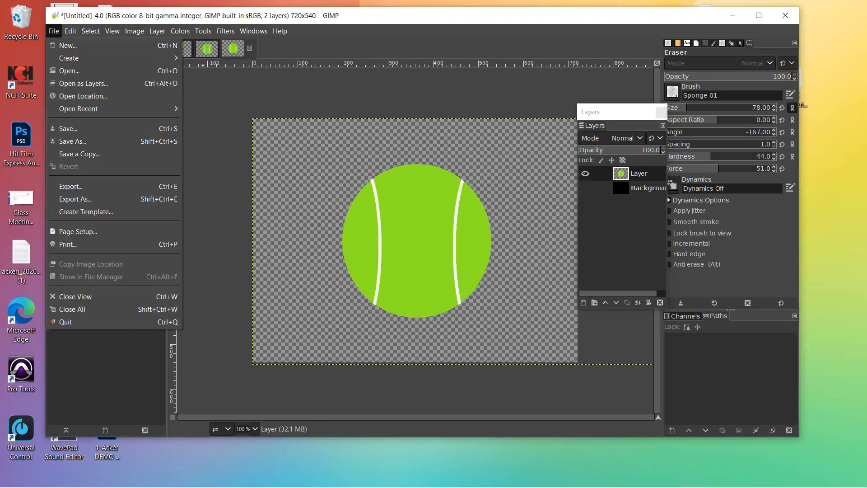
left_click(75, 199)
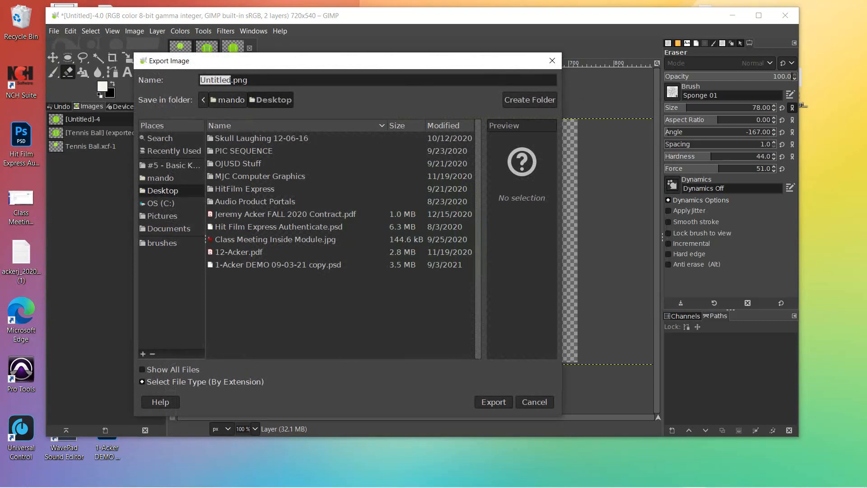
type("Tennis")
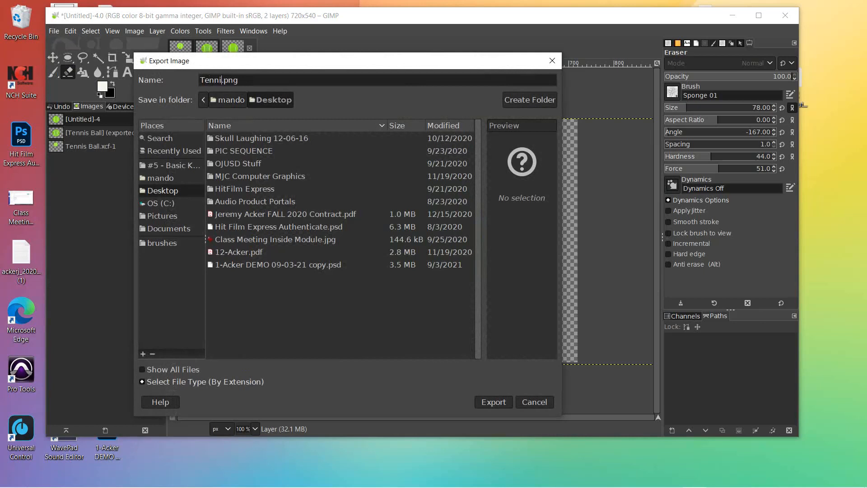
type(" Ball")
key("BackSpace")
key("Return")
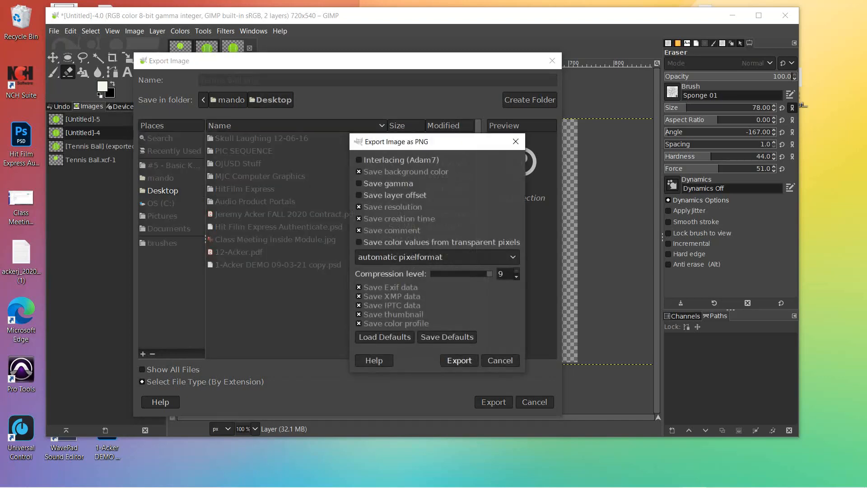
left_click(460, 360)
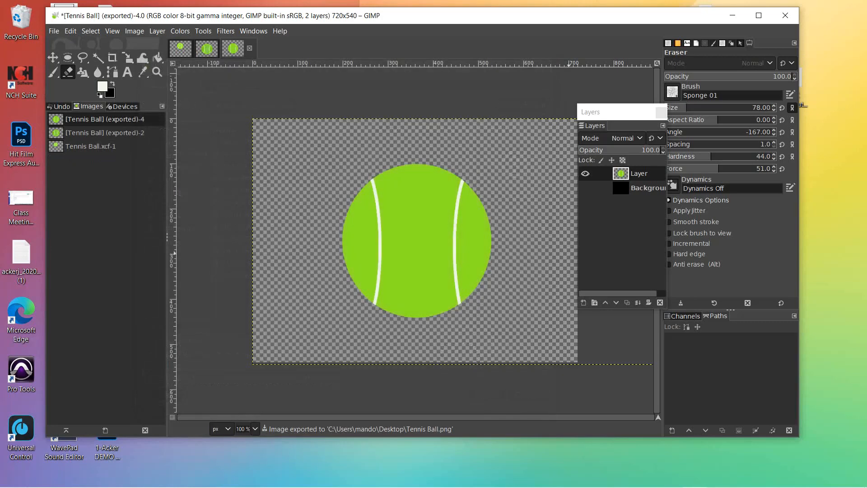
Minimize the image editor and move the Tennis Ball file to the empty desktop area beside the PIC SEQUENCE folder.
left_click(732, 15)
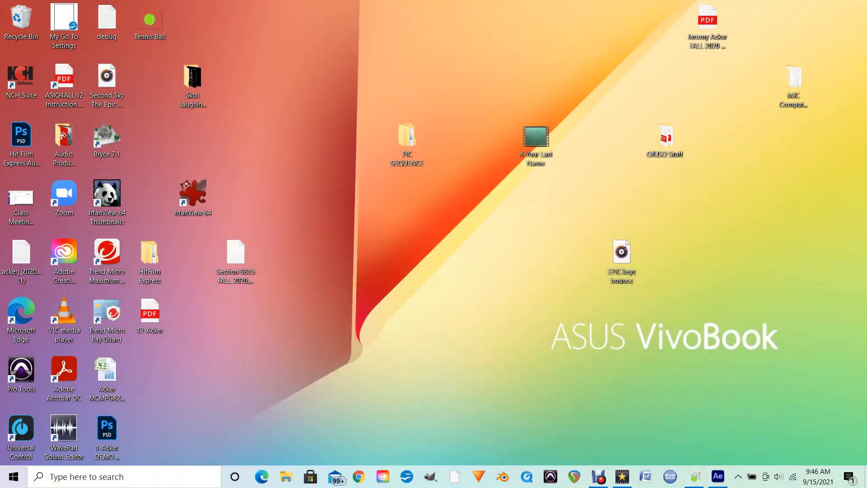
left_click_drag(150, 21, 274, 158)
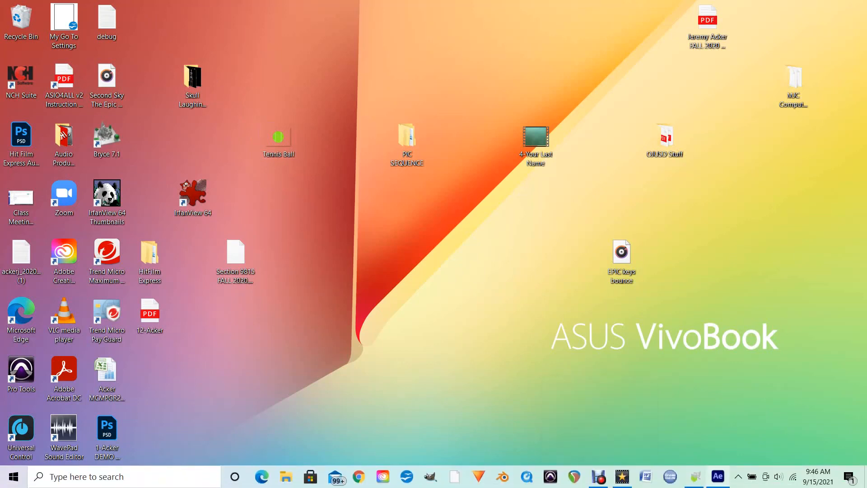
Switch to After Effects and import the Tennis Ball PNG from the Desktop as footage.
left_click(718, 477)
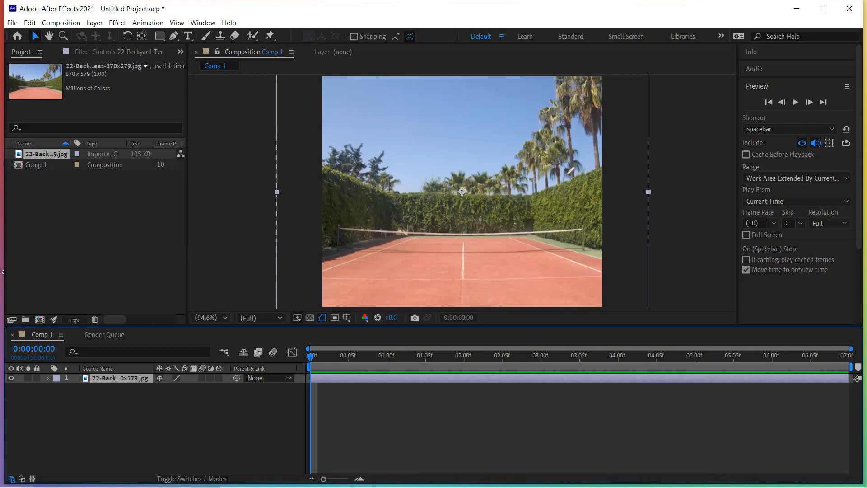
mouse_move(26, 160)
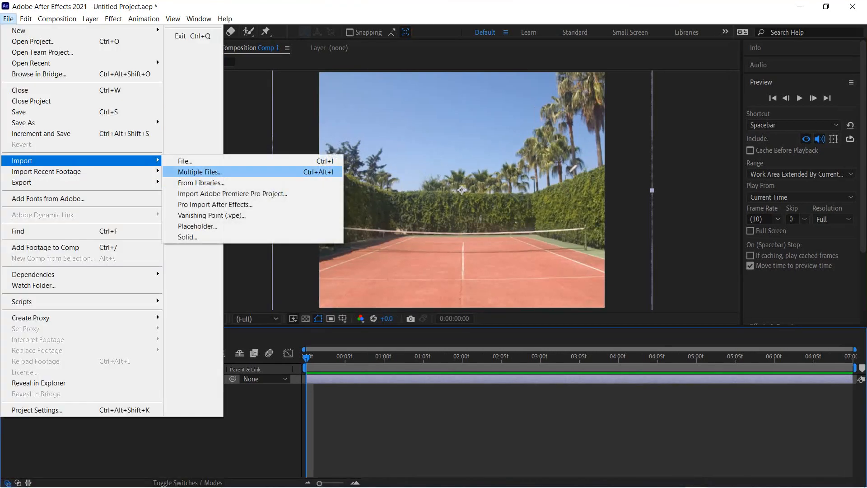
left_click(186, 161)
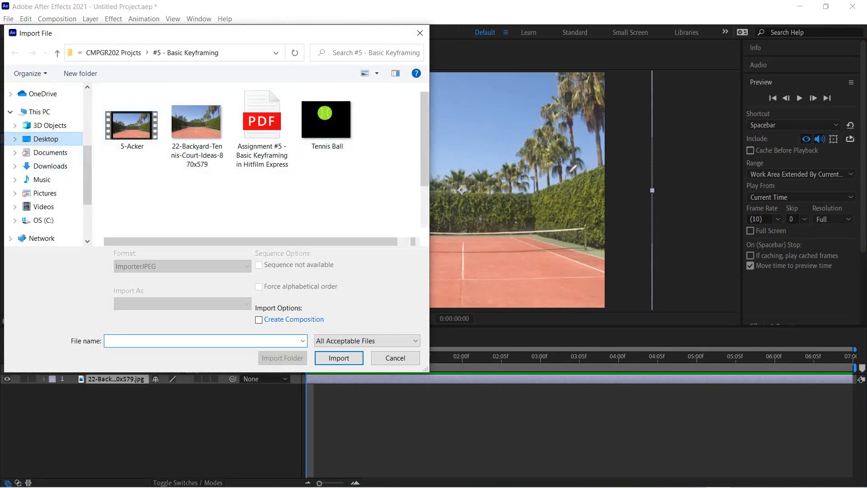
left_click(45, 139)
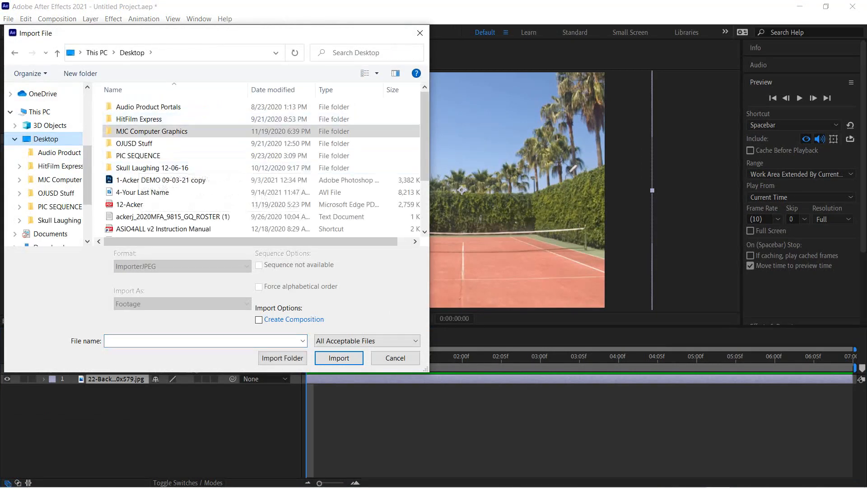
scroll(262, 163, "down", 2)
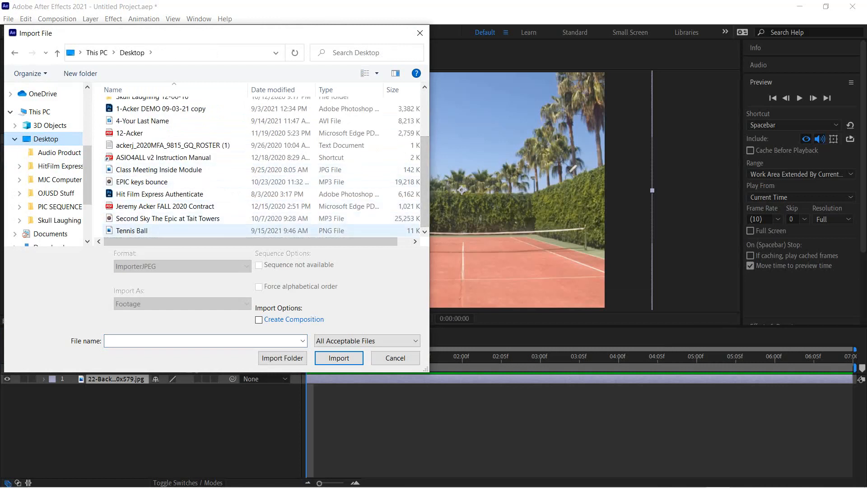
left_click(132, 231)
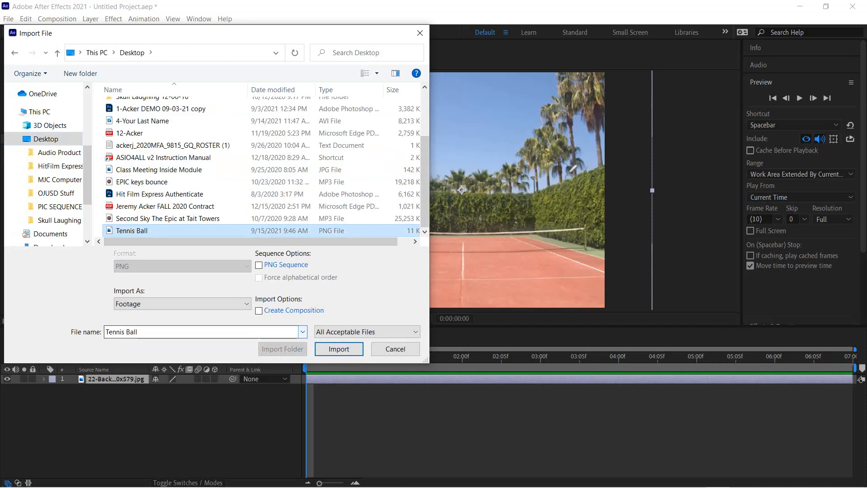
left_click(339, 349)
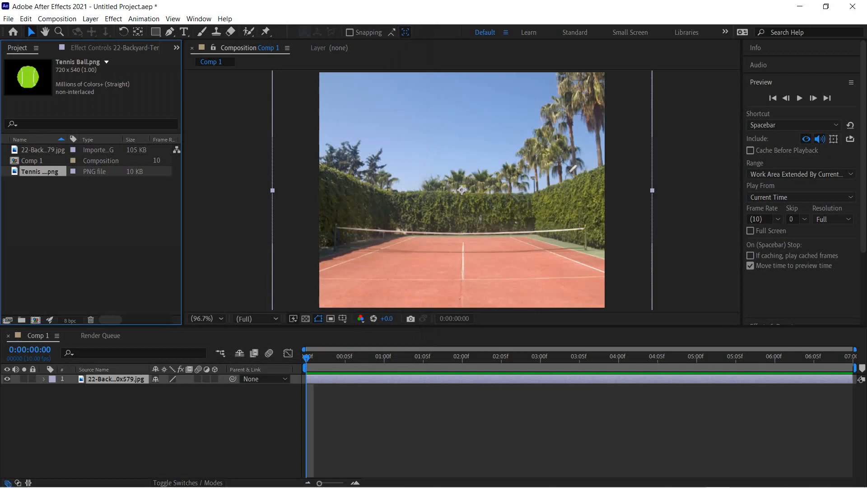
Add Tennis Ball.png to Comp 1 and place its layer above the tennis court image.
left_click_drag(40, 172, 109, 406)
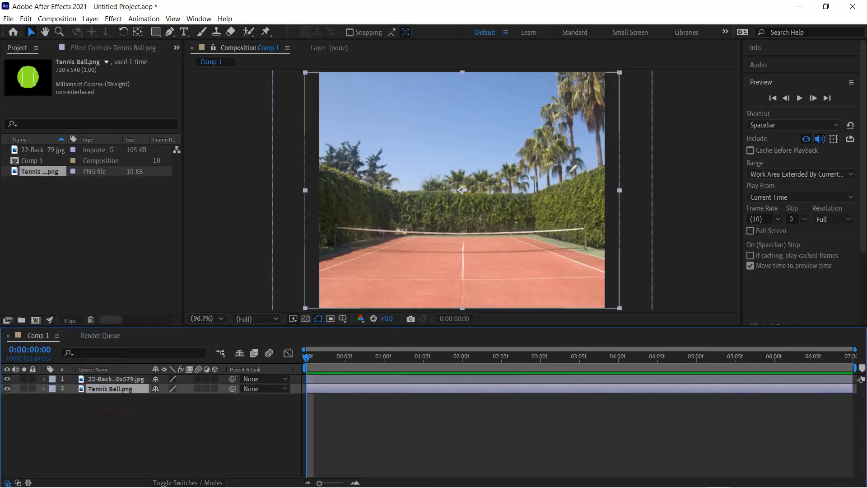
left_click_drag(110, 389, 111, 376)
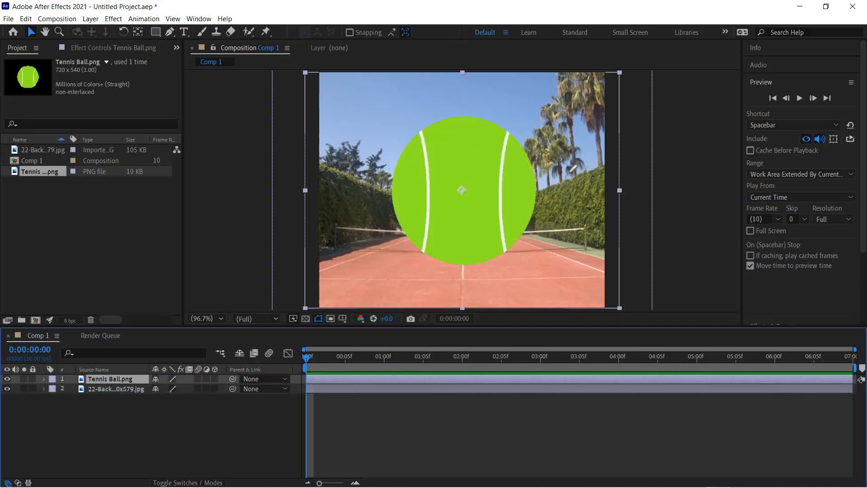